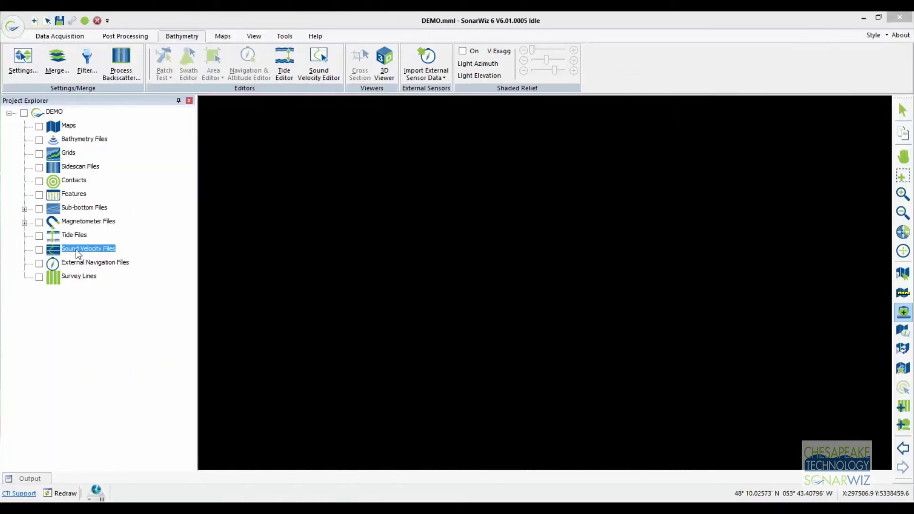
Open an enlarged Sound Velocity Editor beside the 224_01906279_2014_07_23.cnv file in Notepad++
right_click(96, 250)
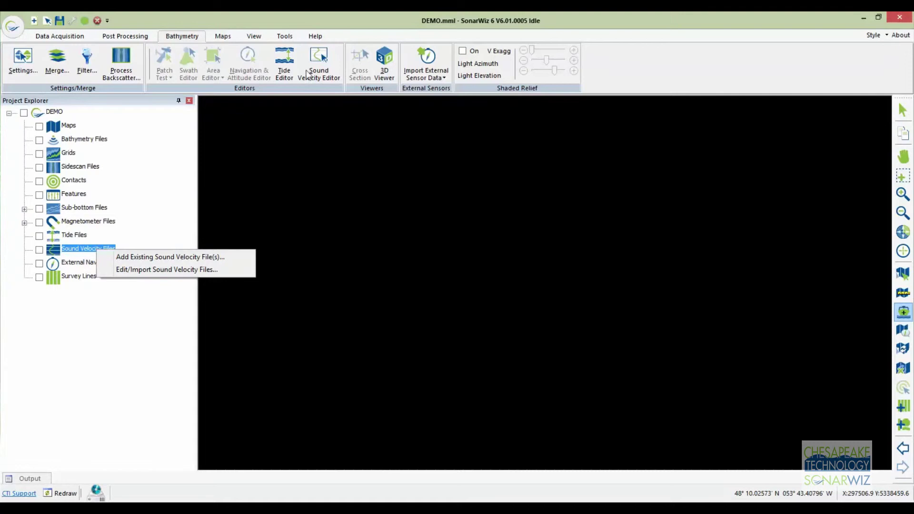
left_click(190, 39)
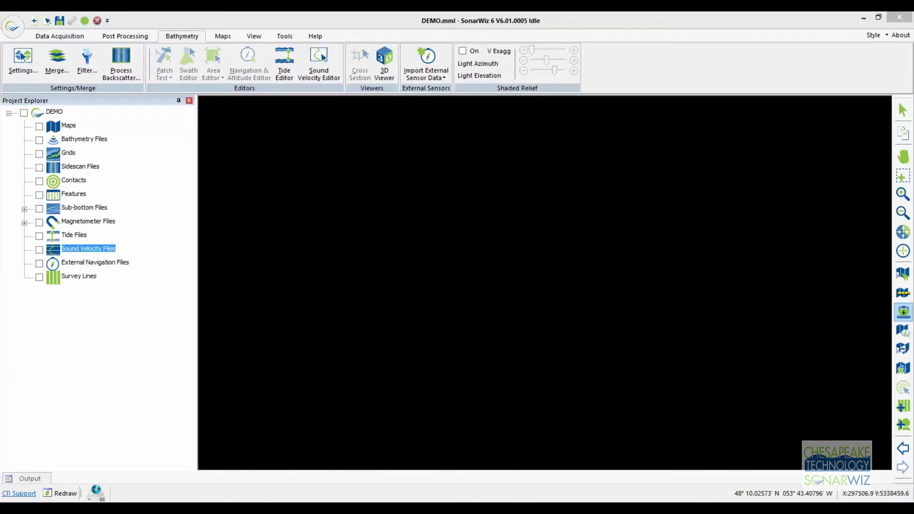
left_click_drag(102, 155, 430, 25)
left_click_drag(448, 293, 448, 488)
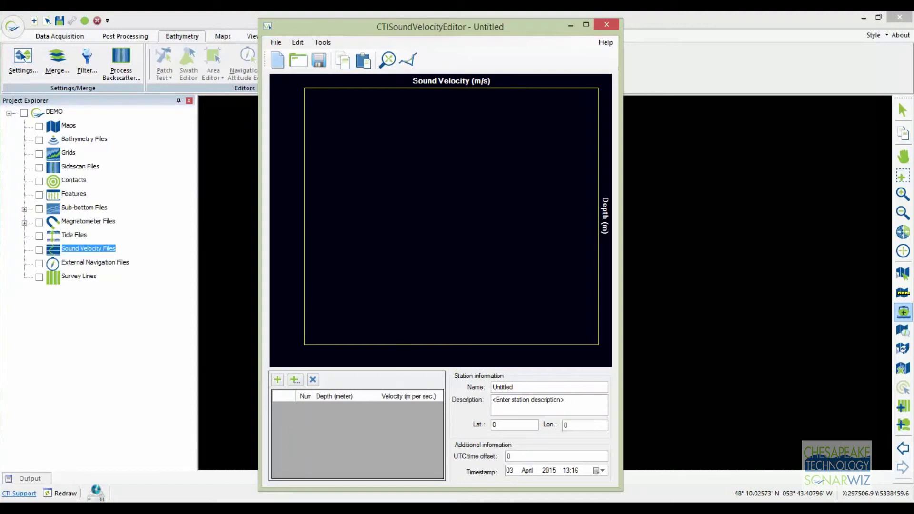
key("alt+Tab")
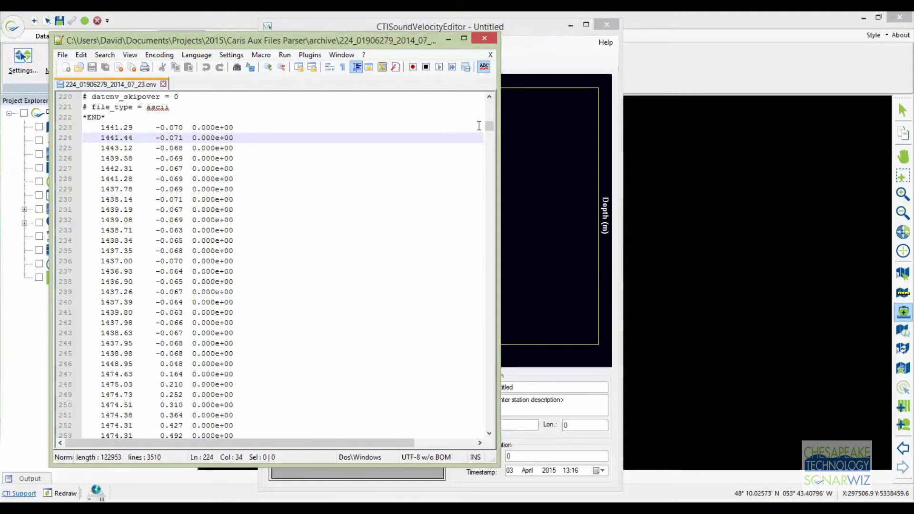
Review the .cnv header and mark line 223, the first data row after *END*
left_click_drag(492, 123, 492, 101)
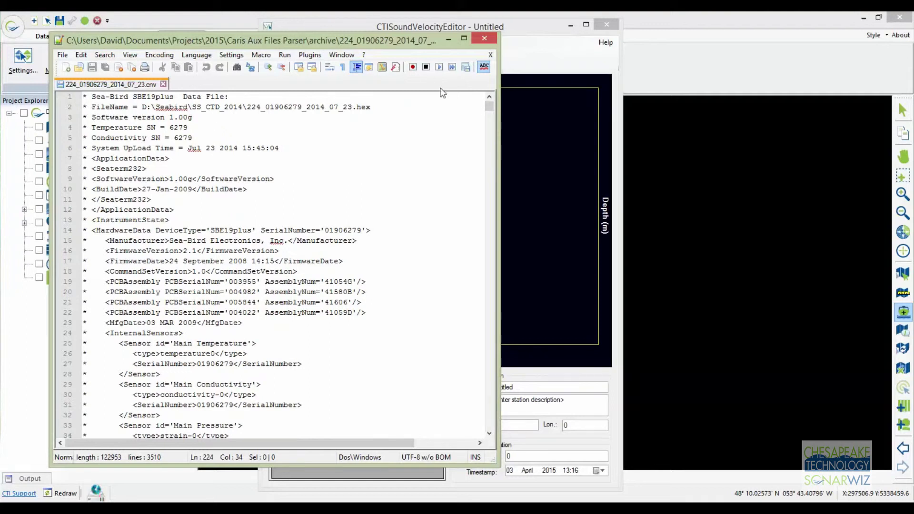
left_click_drag(490, 107, 488, 123)
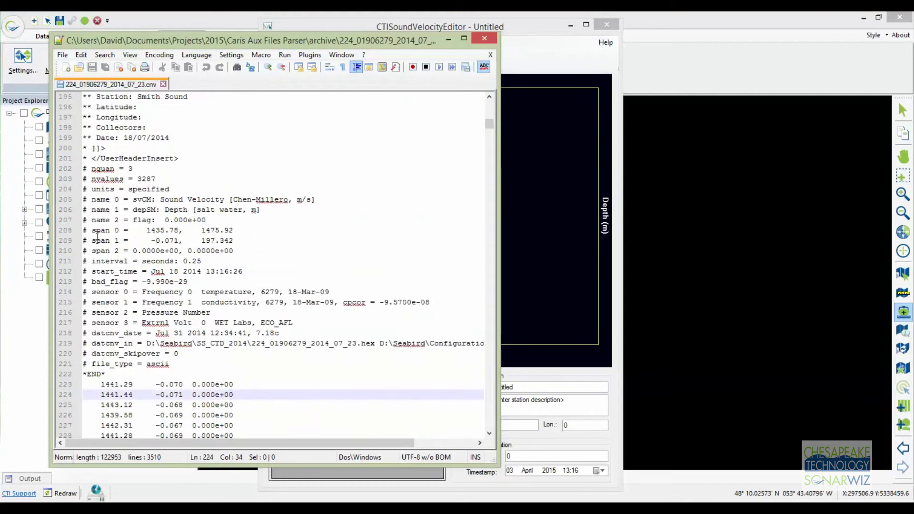
left_click(85, 384)
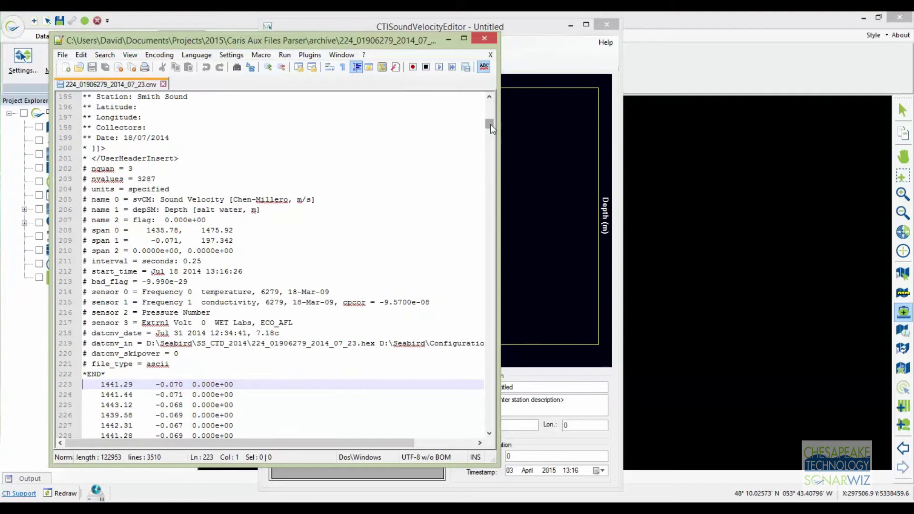
Scroll through the .cnv data rows down to line 1790, then return to the Sound Velocity Editor
left_click_drag(491, 127, 493, 132)
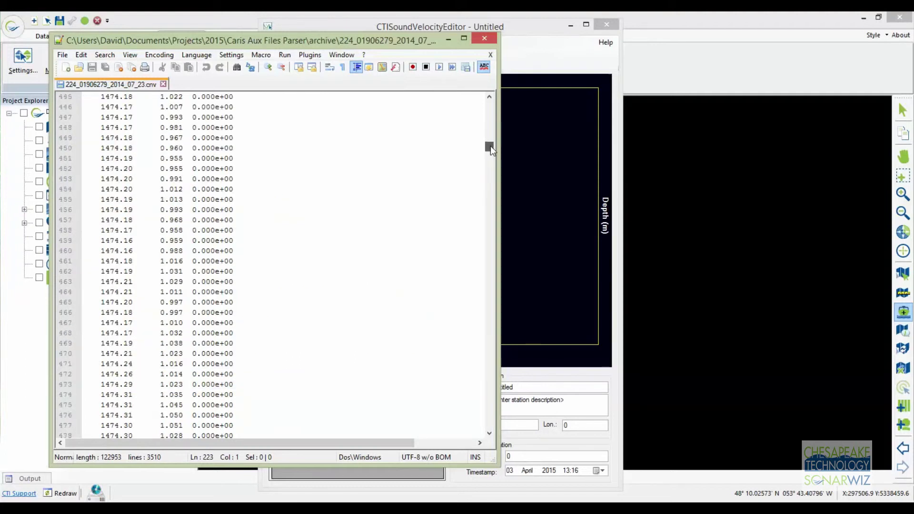
left_click_drag(490, 162, 184, 268)
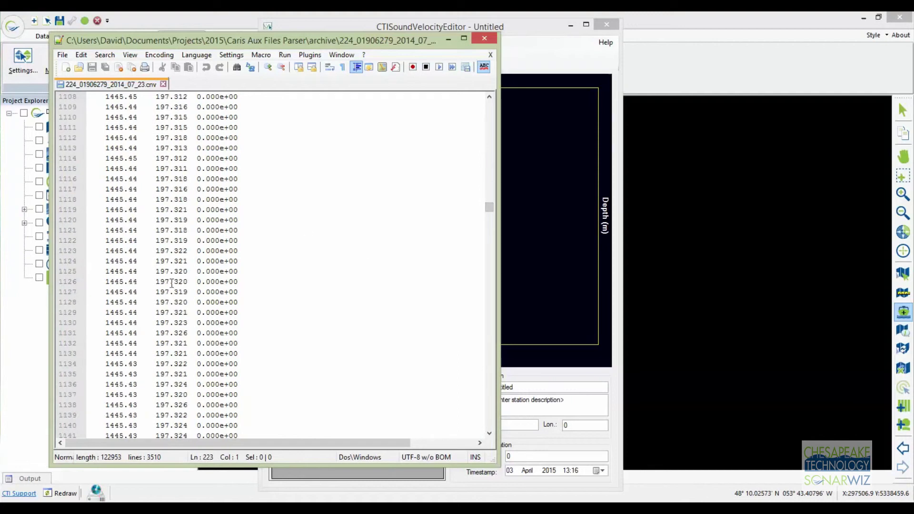
left_click_drag(491, 207, 485, 131)
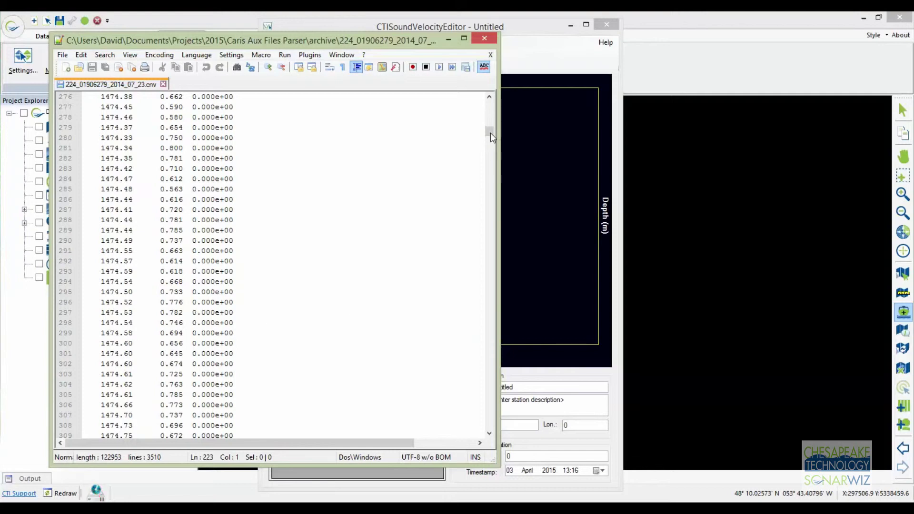
left_click_drag(487, 133, 490, 168)
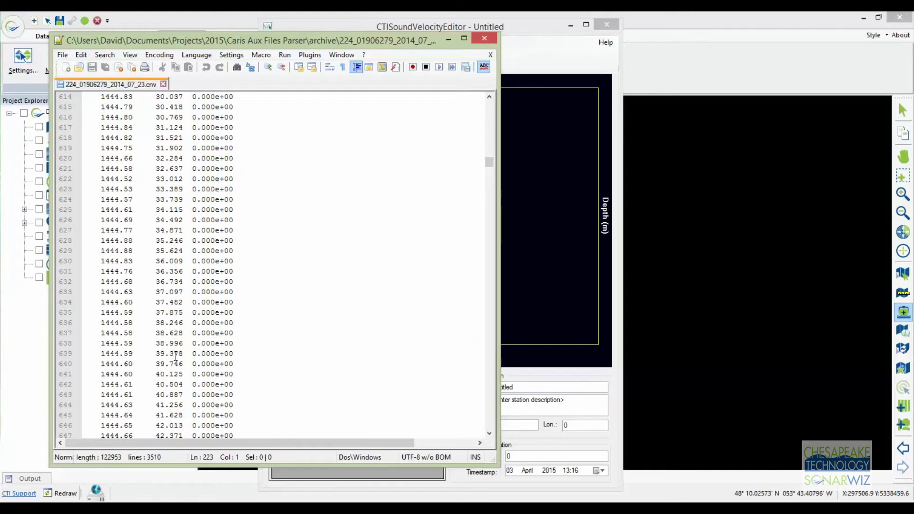
left_click_drag(491, 164, 491, 236)
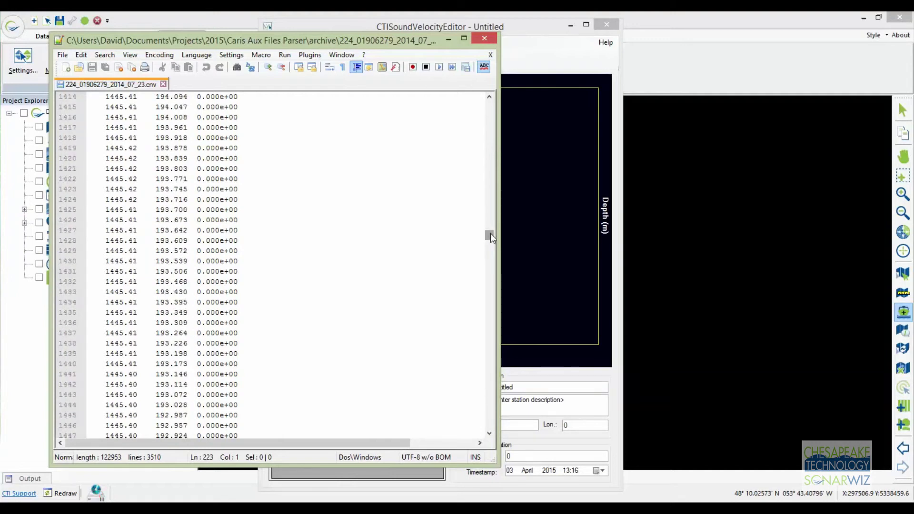
left_click_drag(491, 236, 493, 267)
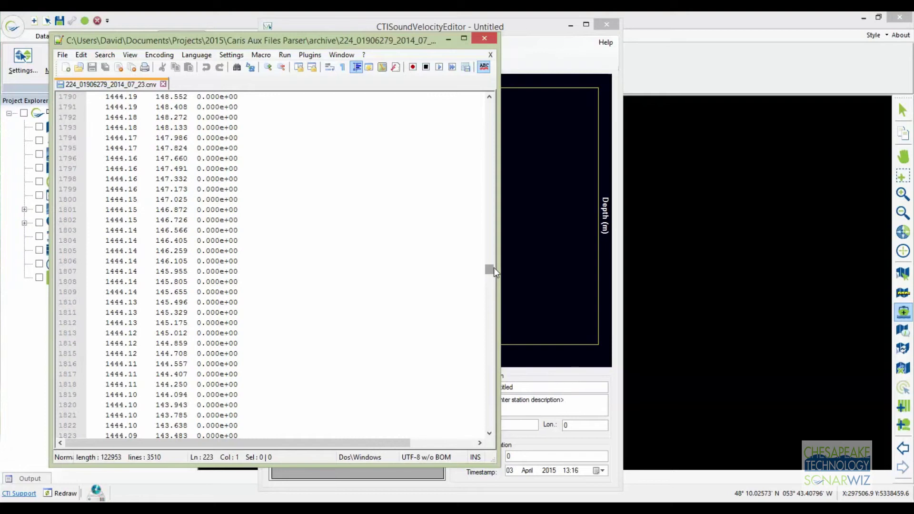
left_click(602, 290)
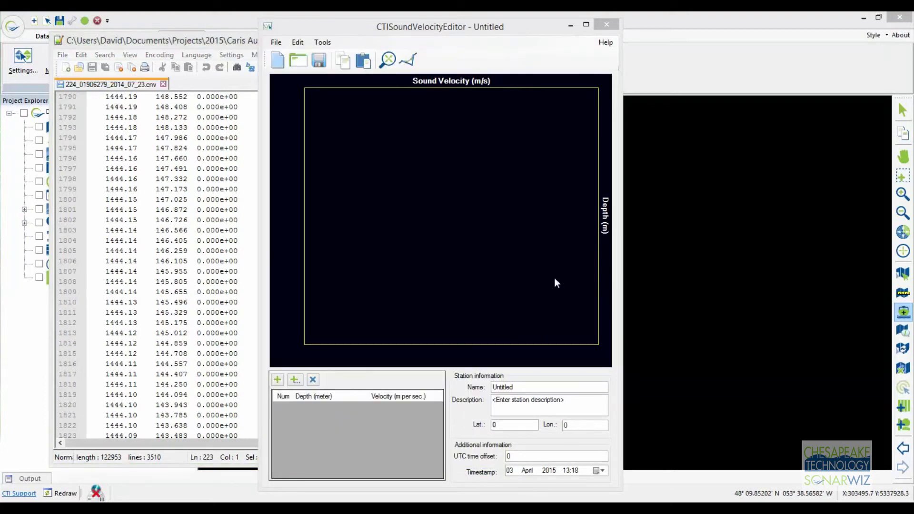
Start a new sound velocity profile and import the 224_01906279_2014_07_23.cnv file
left_click(276, 59)
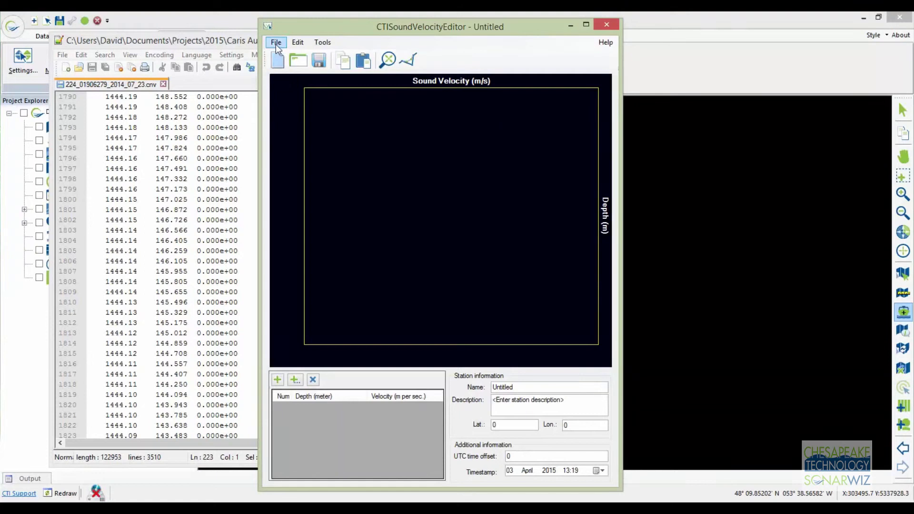
left_click(276, 44)
left_click(285, 102)
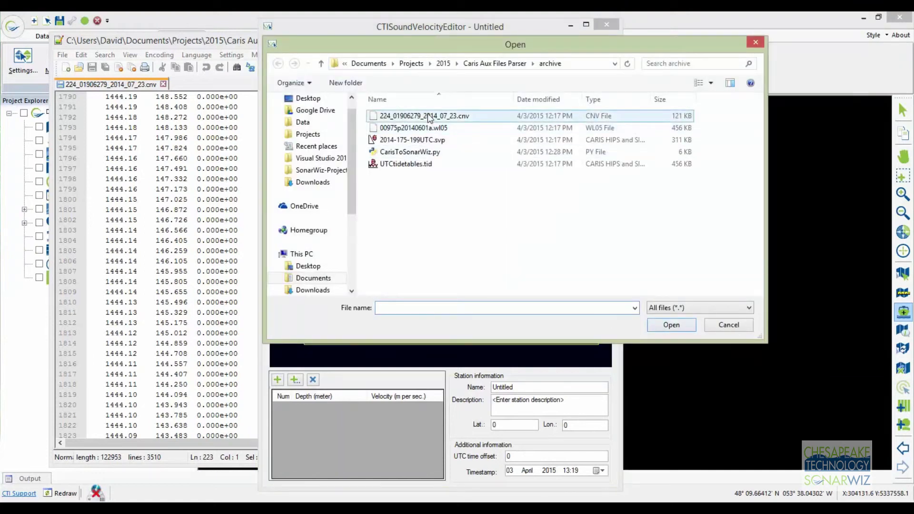
left_click(430, 116)
left_click(669, 324)
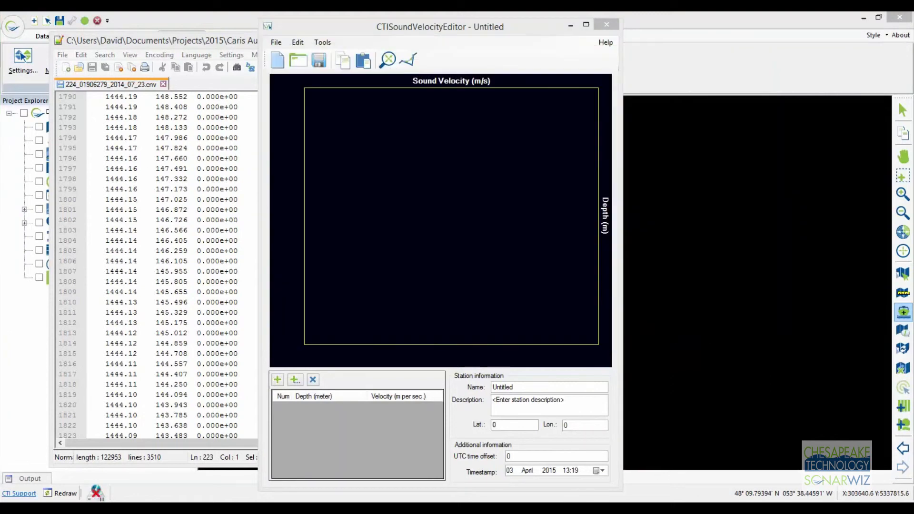
Maximize the Import window and select the TXT format template
left_click_drag(9, 194, 408, 11)
left_click(473, 105)
left_click(478, 96)
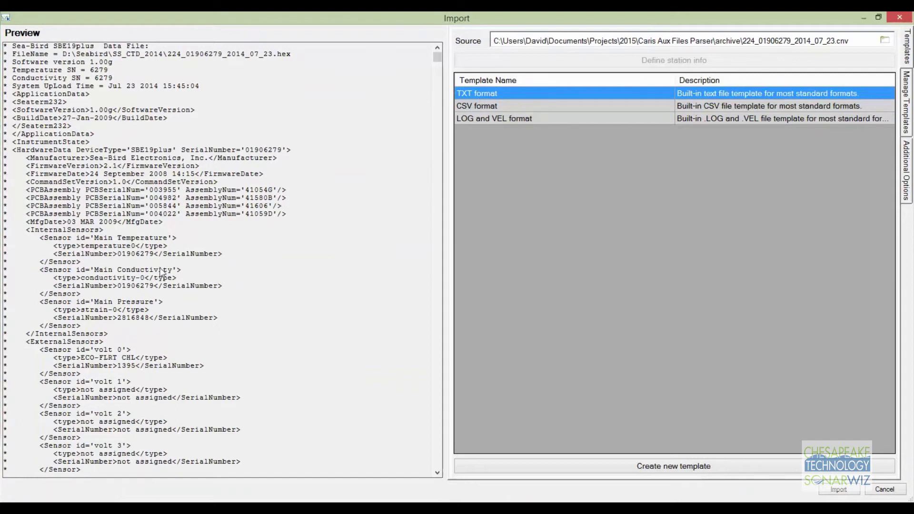
mouse_move(436, 60)
left_mouse_down()
mouse_move(436, 82)
mouse_move(431, 71)
left_mouse_up()
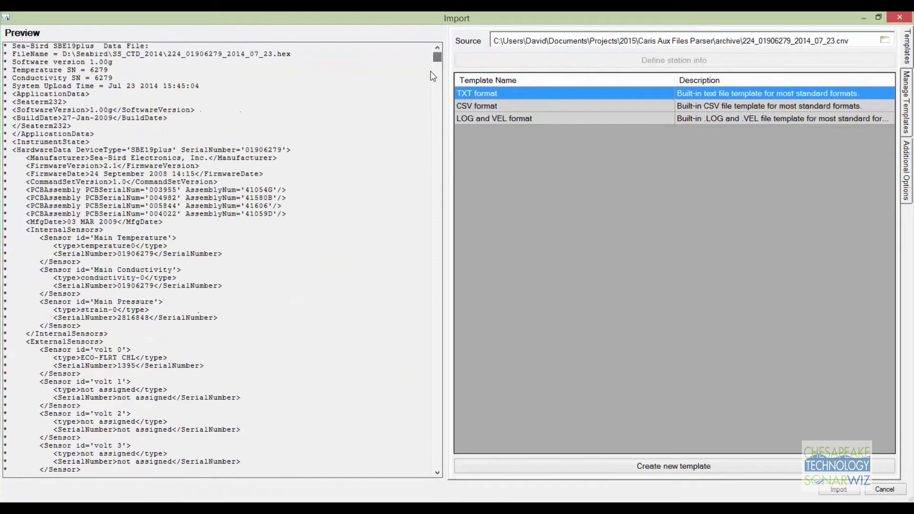
left_click(557, 104)
left_click(554, 119)
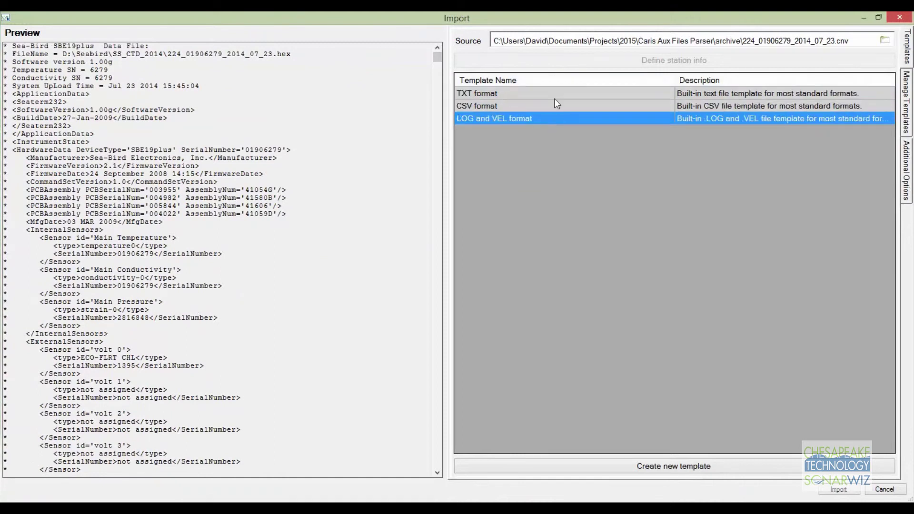
left_click(556, 95)
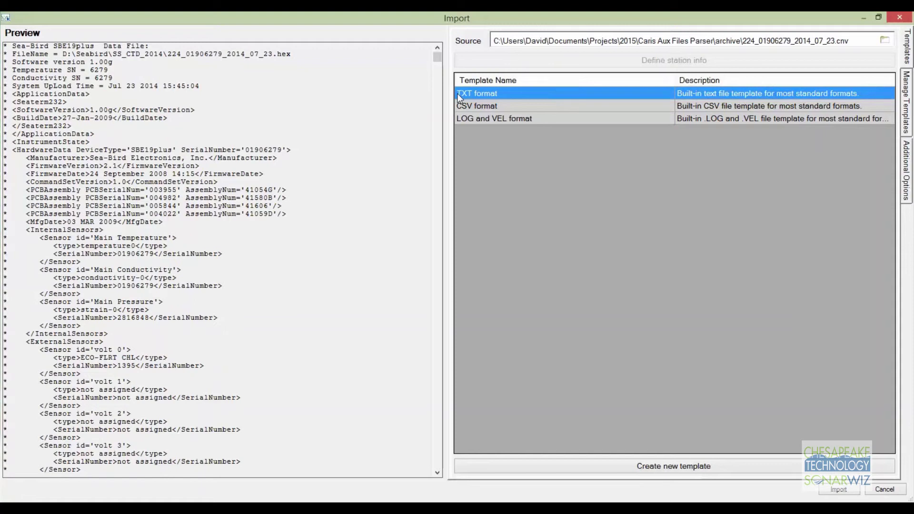
left_click(467, 107)
left_click(469, 120)
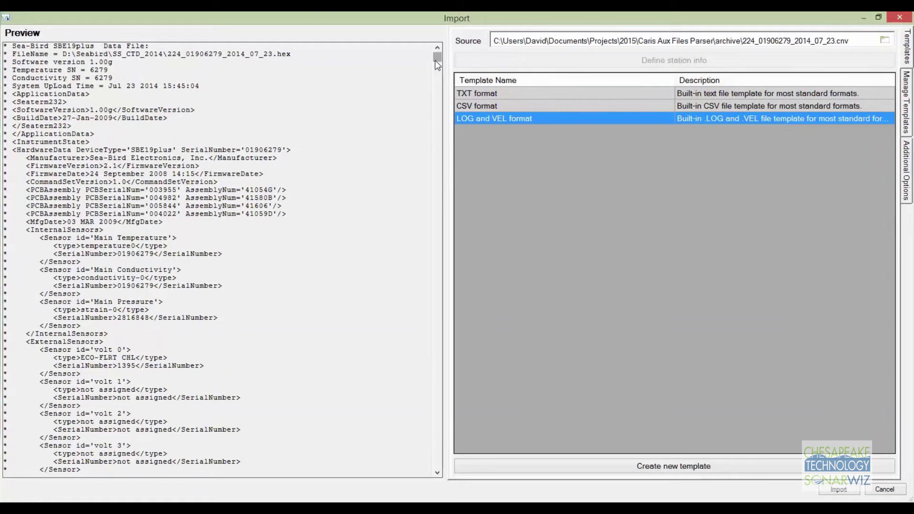
mouse_move(436, 62)
left_mouse_down()
mouse_move(435, 69)
mouse_move(436, 58)
left_mouse_up()
Create a template named 'CNV format' described as 'SeaBird CTD format', then return to the .cnv data
left_click(692, 465)
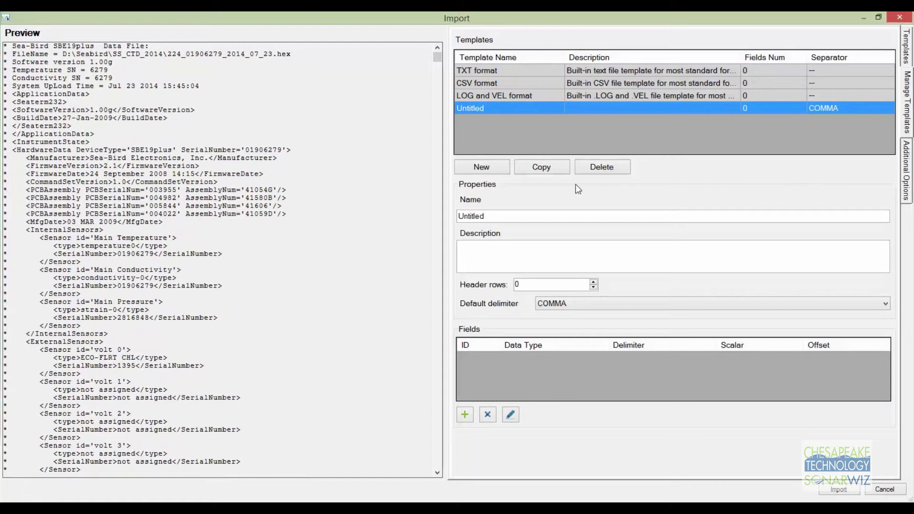
double_click(492, 214)
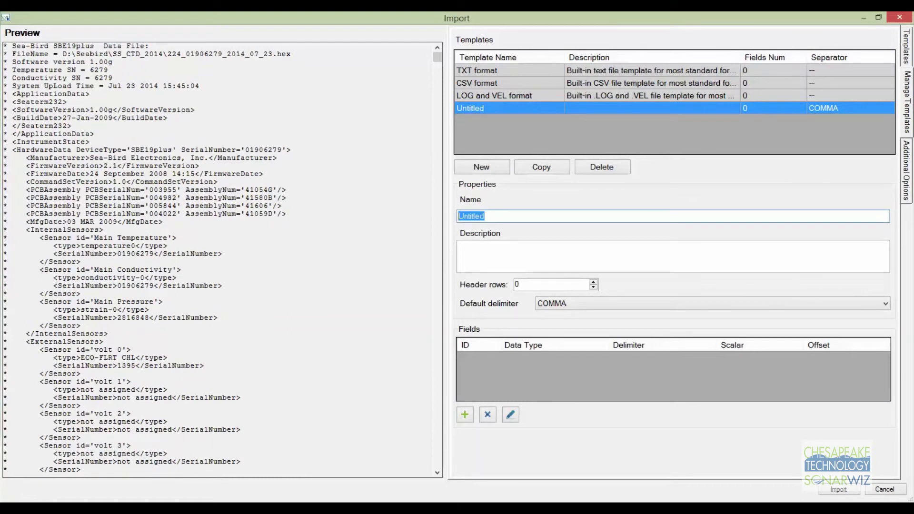
type("CNV format")
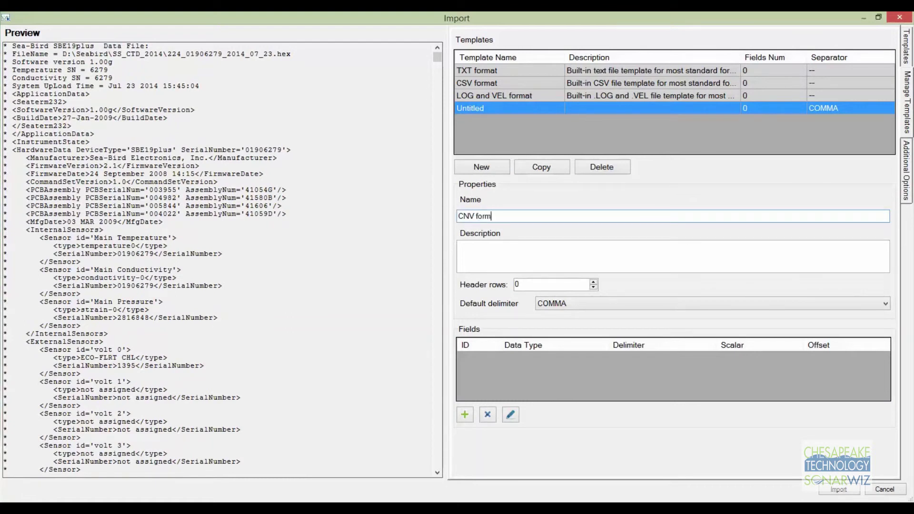
left_click(501, 258)
type("SEa")
key("BackSpace")
type("eaB")
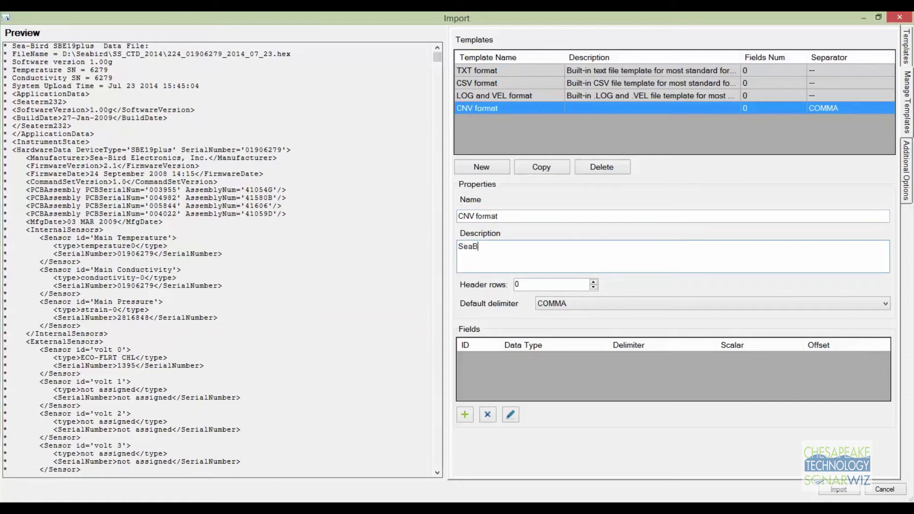
type("ird CTD format")
key("alt+Tab")
left_click_drag(490, 269, 486, 128)
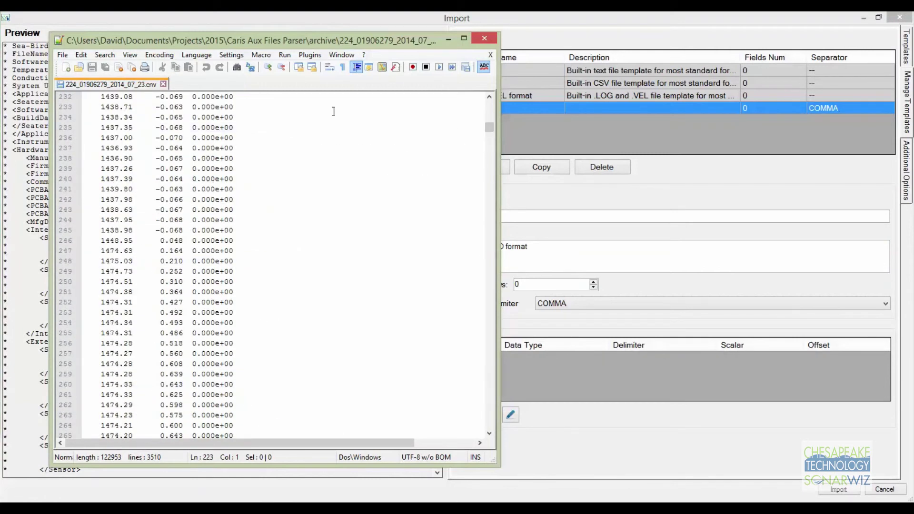
Locate the *END* header line at line 222 and select the Header rows value for replacement
scroll(490, 98, "up", 5)
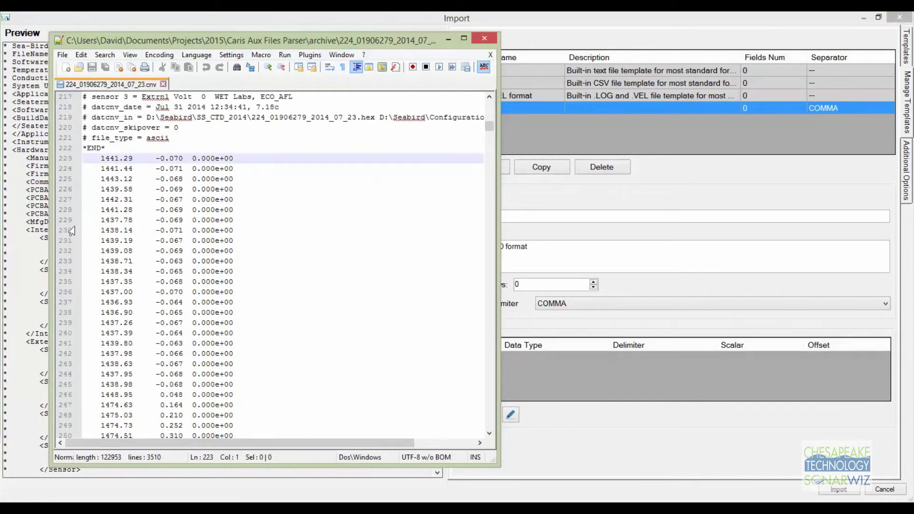
left_click_drag(106, 148, 241, 161)
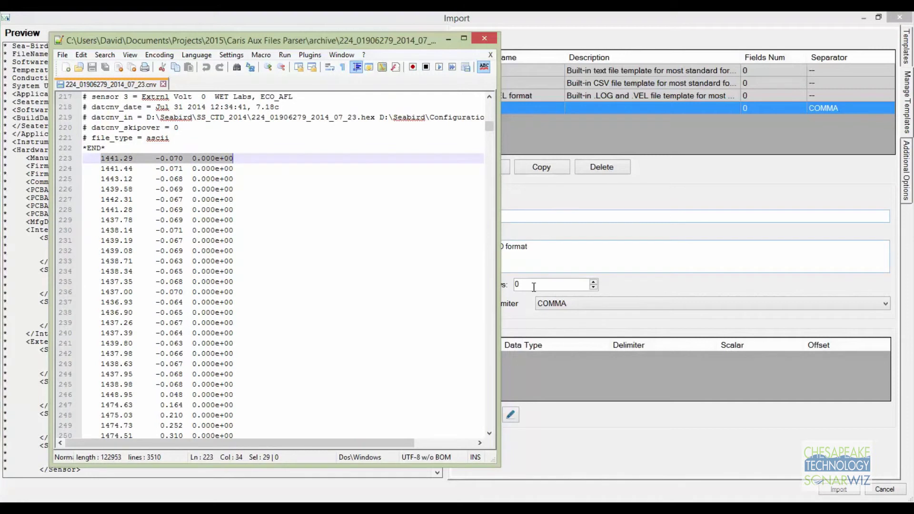
left_click_drag(534, 284, 506, 286)
Set CNV format's Header rows to 222 so the preview's header block ends at *END*
type("222")
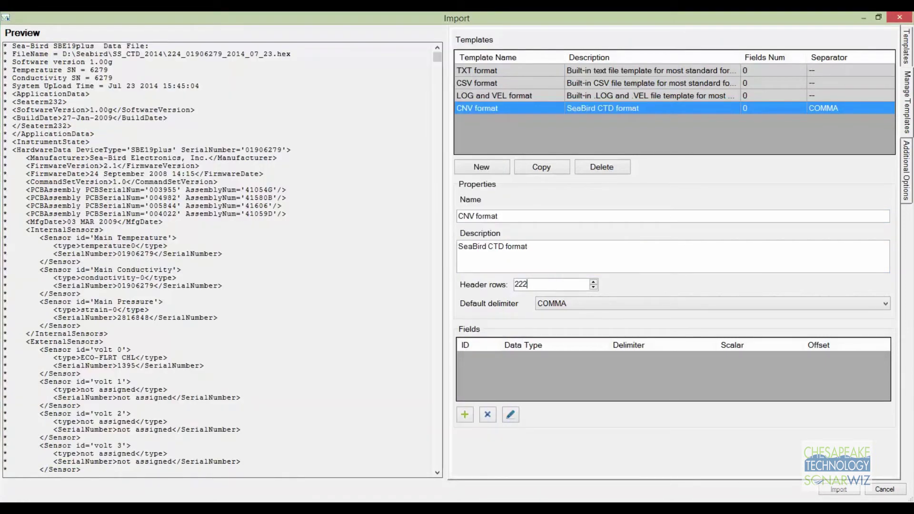
left_click(549, 252)
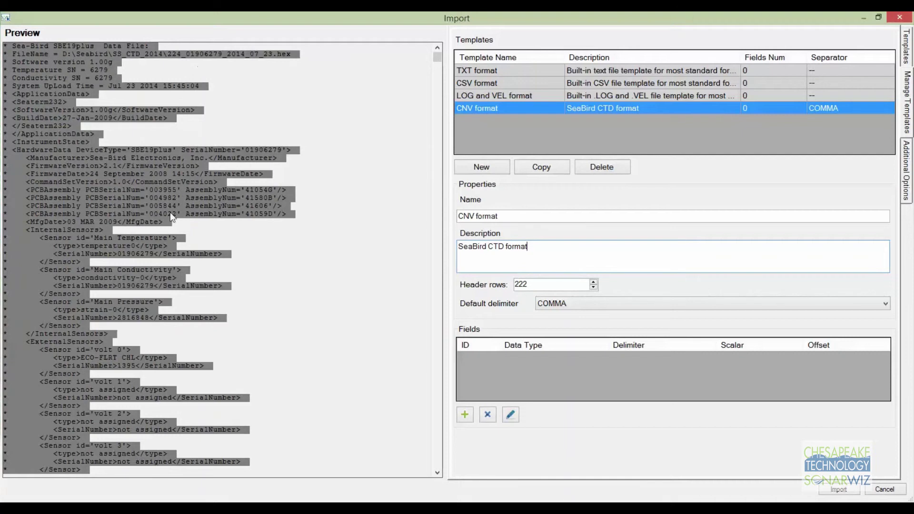
left_click_drag(438, 59, 438, 87)
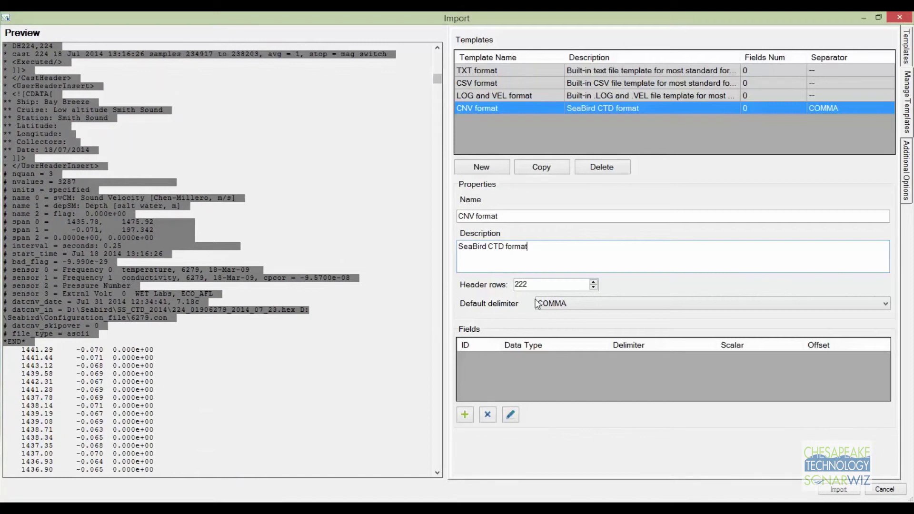
left_click(593, 282)
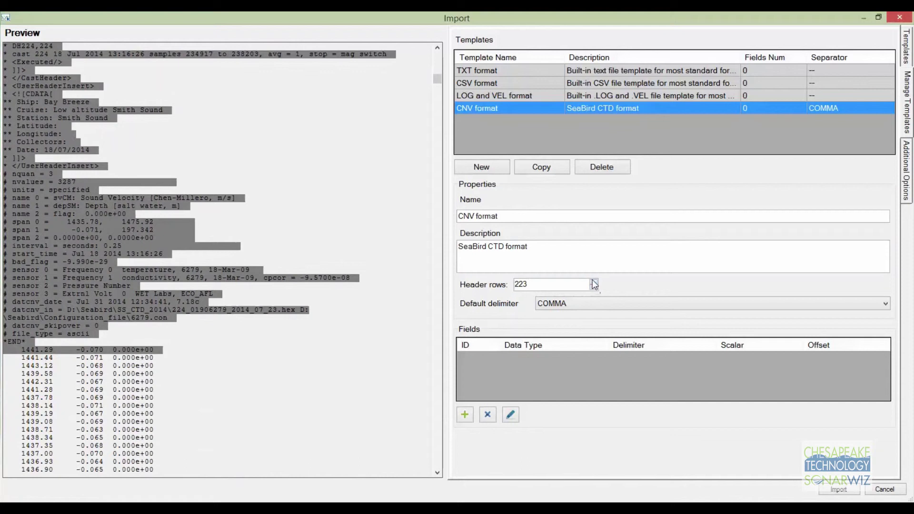
left_click(594, 282)
left_click(594, 282)
left_click(593, 282)
left_click(594, 282)
left_click(596, 289)
left_click(596, 289)
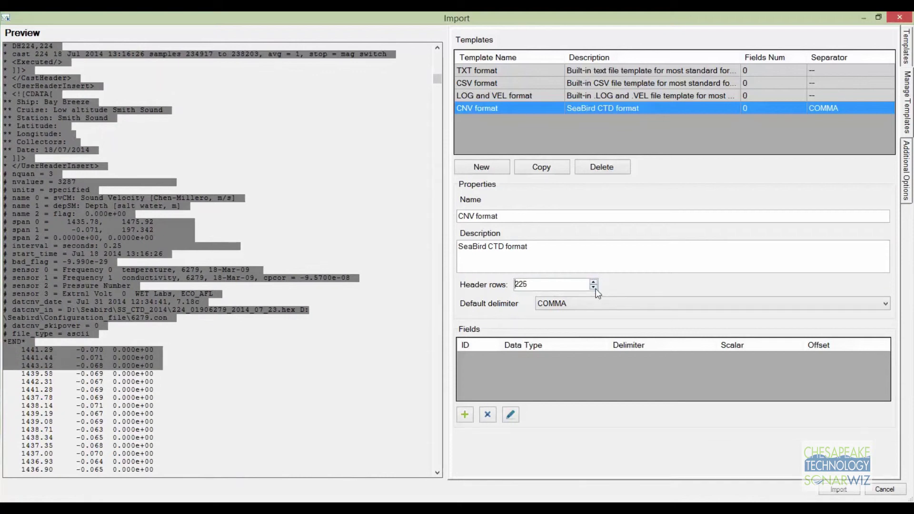
left_click(596, 289)
left_click(596, 289)
left_click(596, 288)
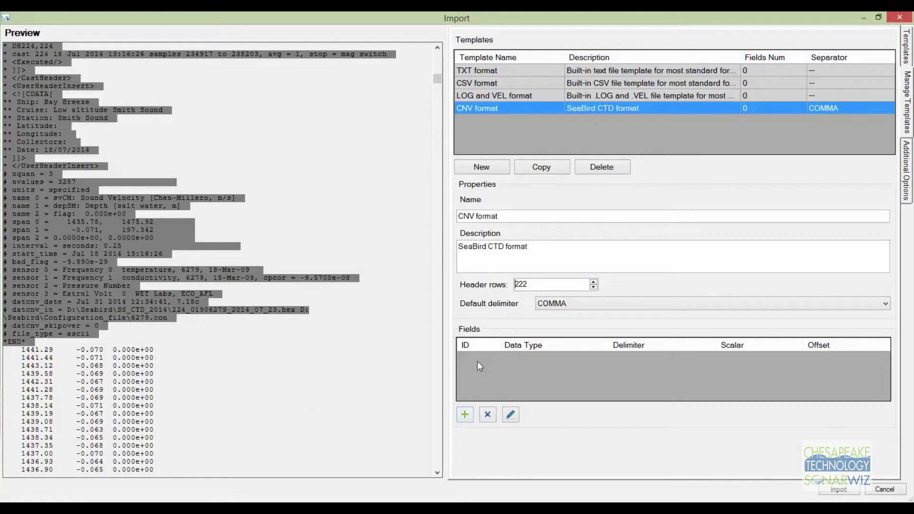
Add a Velocity field to the template, delimited by Sequence of SPACE
left_click(465, 415)
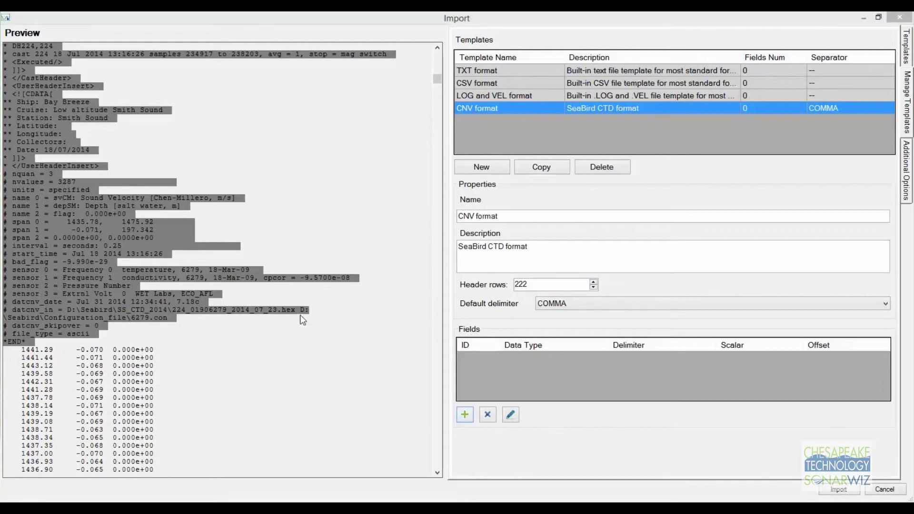
left_click_drag(84, 160, 430, 117)
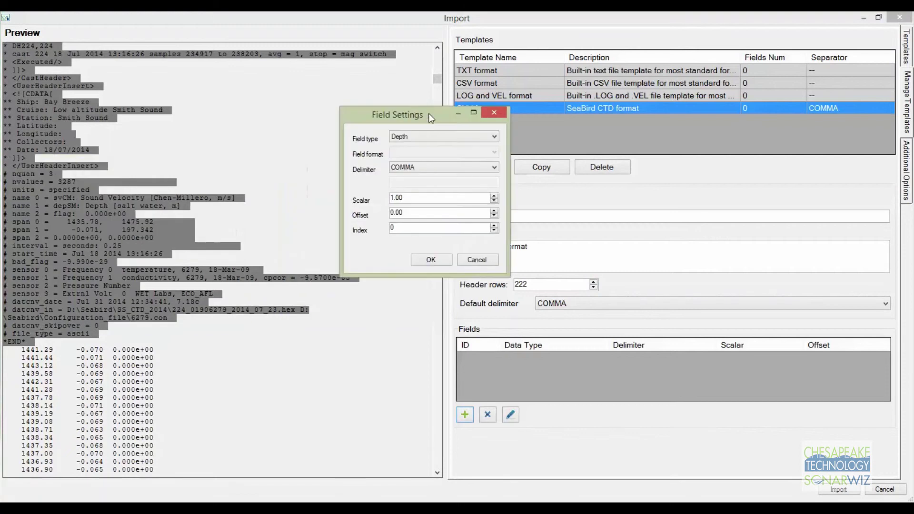
left_click(408, 136)
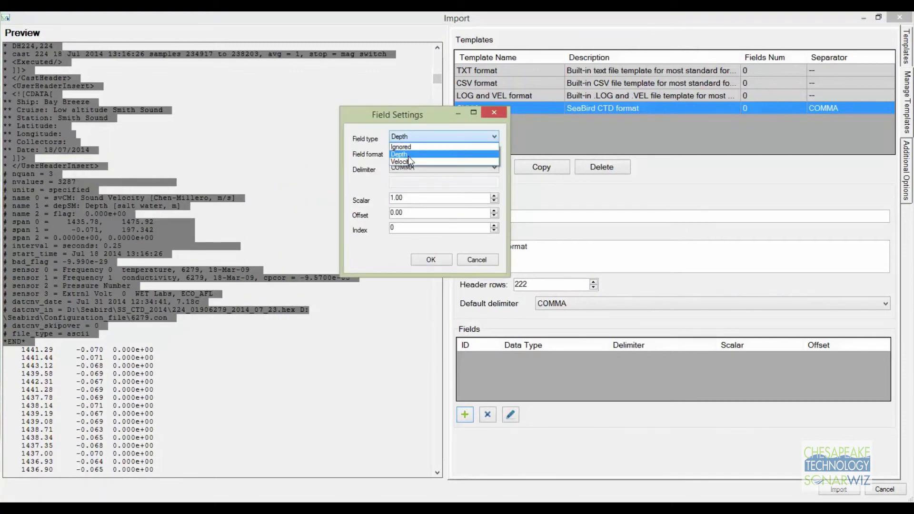
left_click(408, 157)
left_click(431, 260)
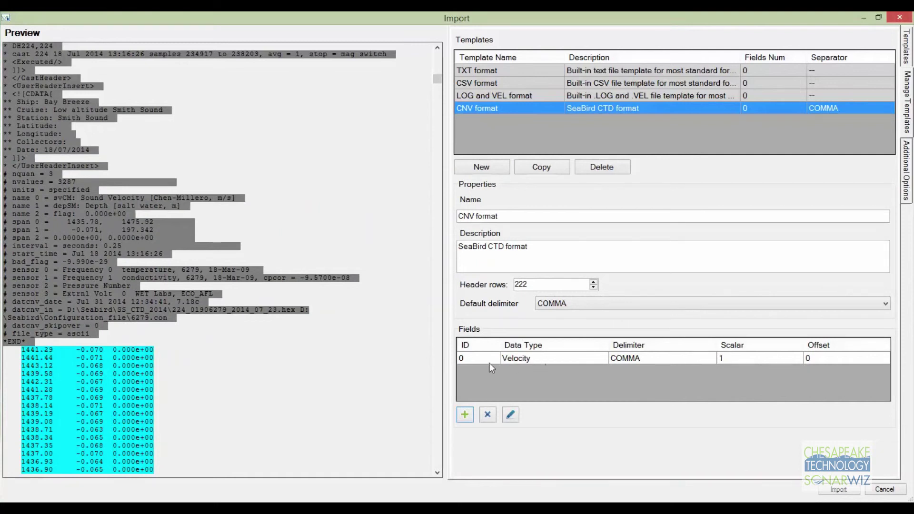
left_click(548, 358)
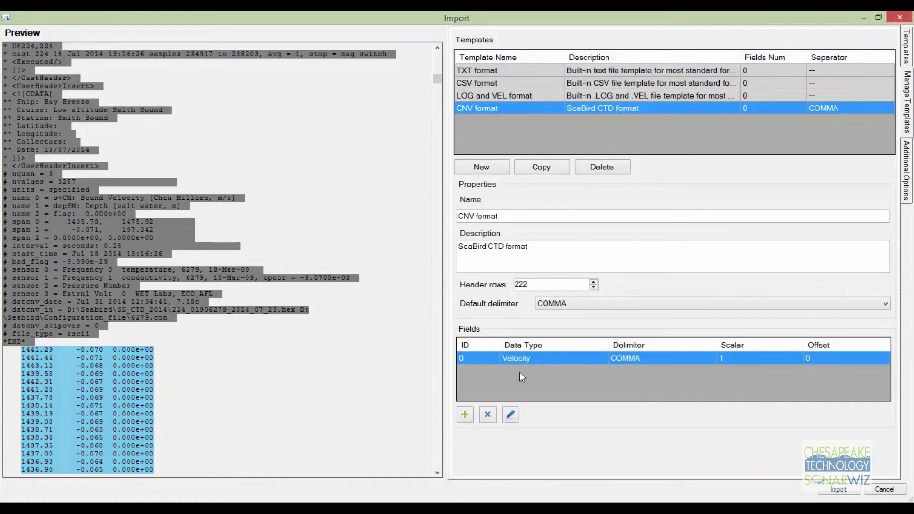
left_click(511, 415)
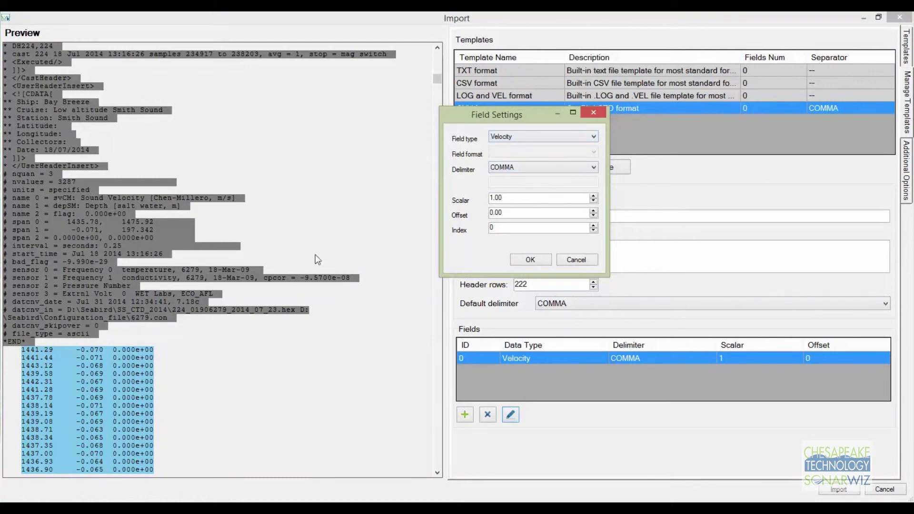
left_click(524, 168)
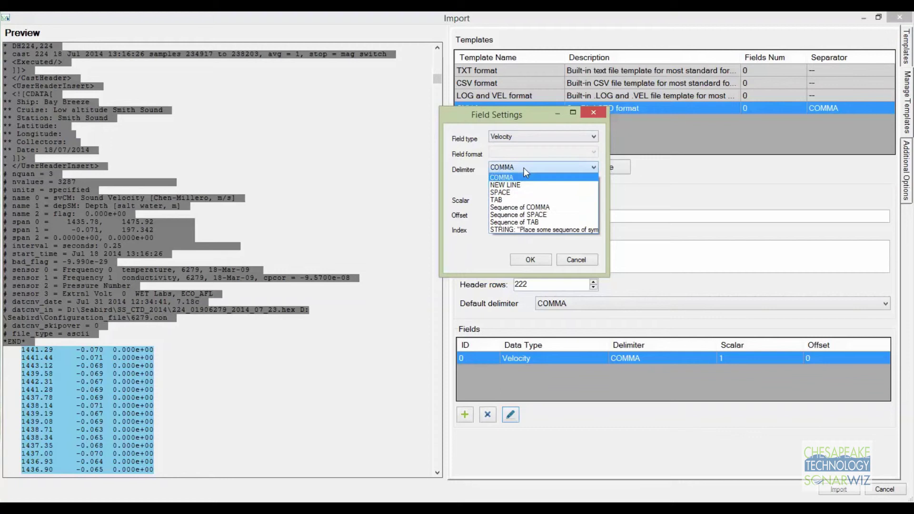
left_click(520, 213)
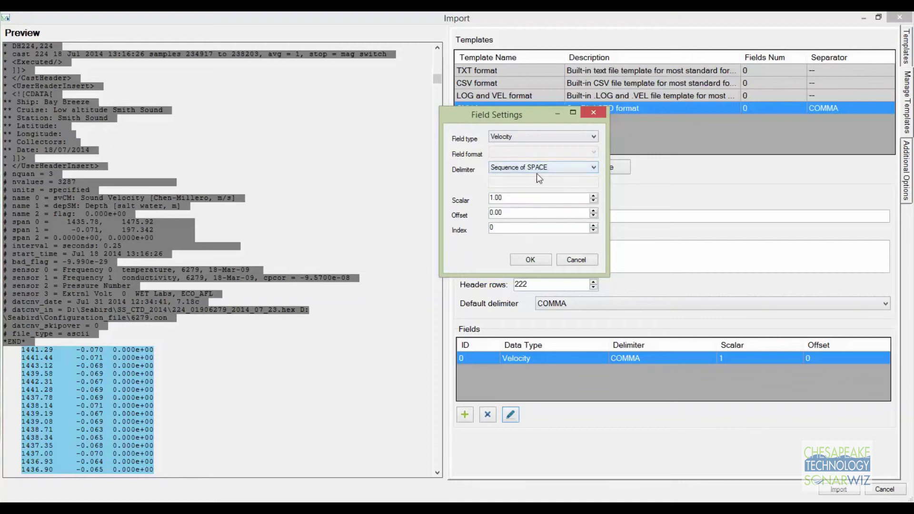
left_click(539, 258)
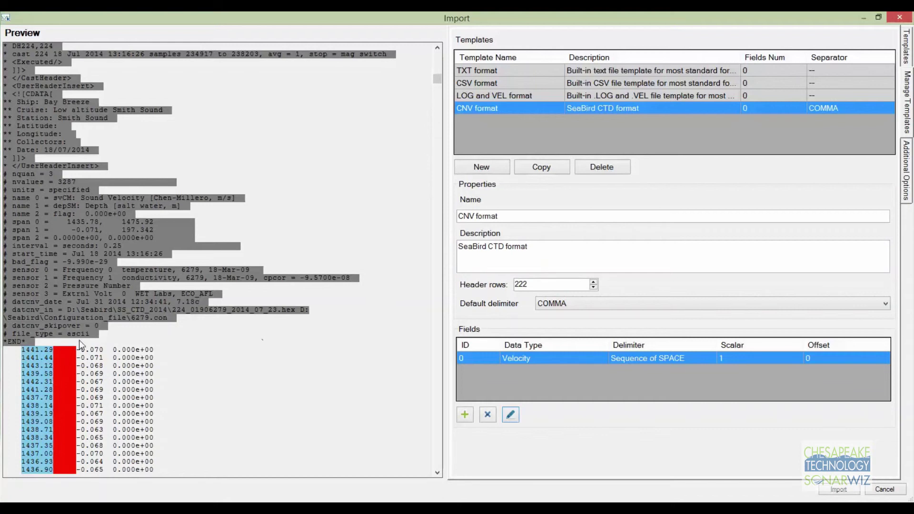
Add a Depth field, also delimited by Sequence of SPACE
left_click(465, 415)
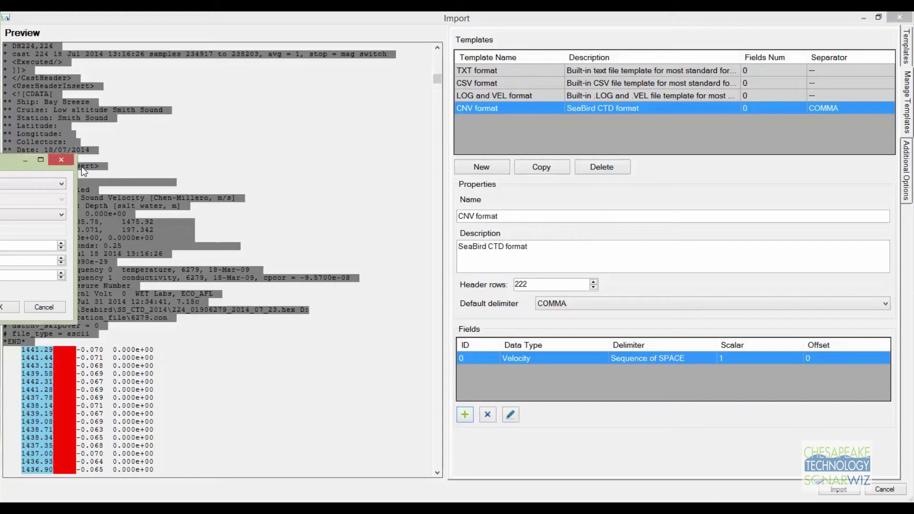
left_click_drag(81, 167, 465, 136)
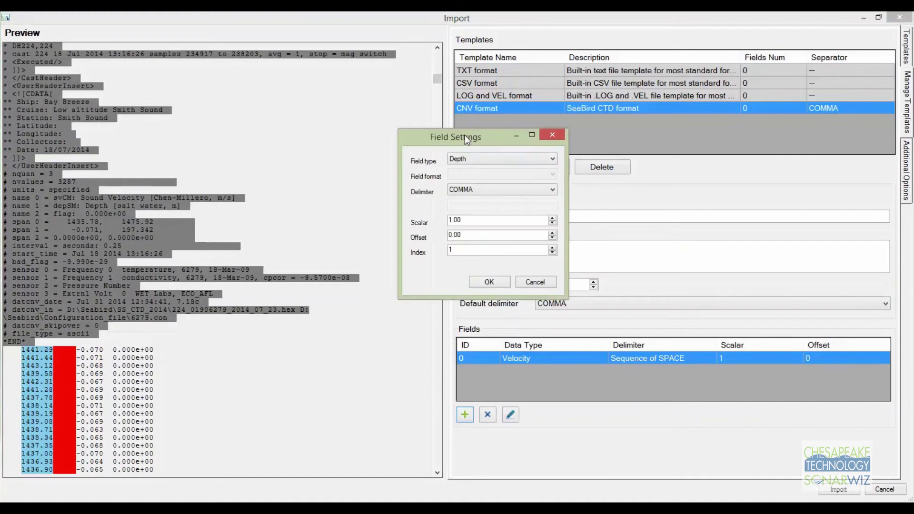
left_click(476, 191)
left_click(476, 237)
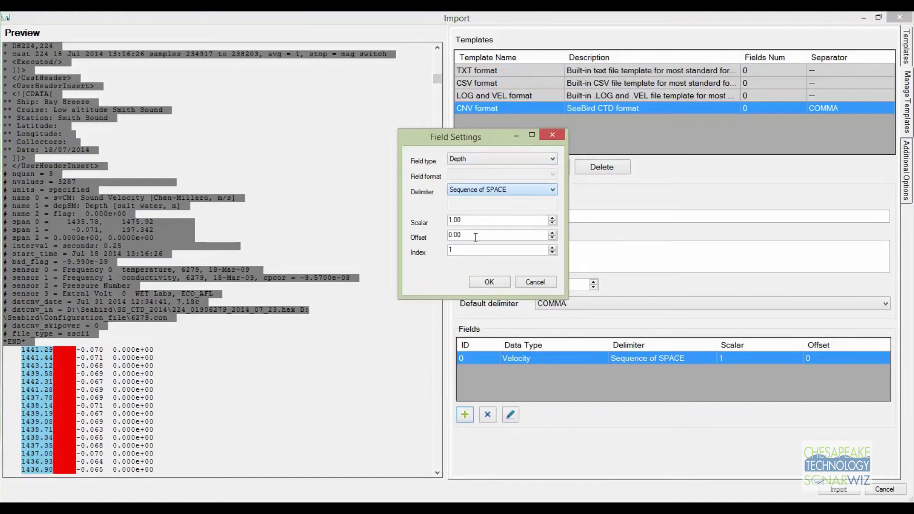
left_click(485, 283)
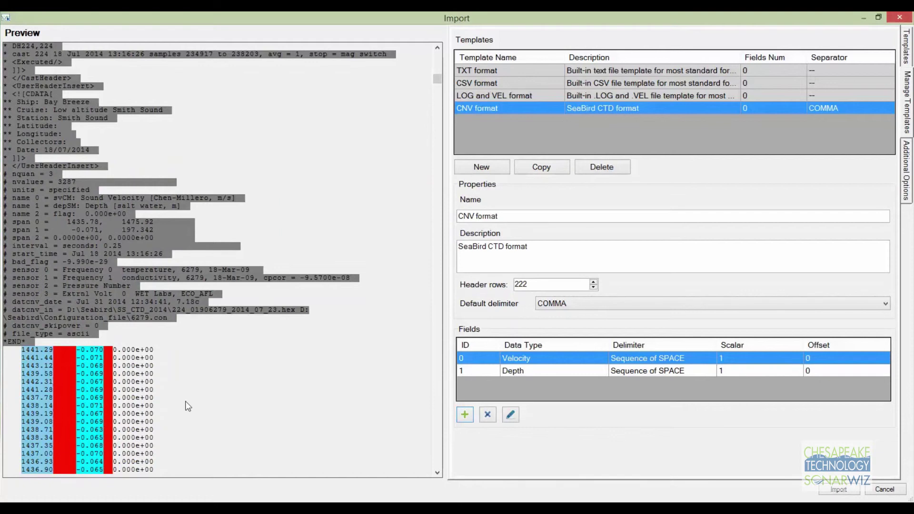
Accept only the first down cast, limited to 197 meters
left_click(907, 170)
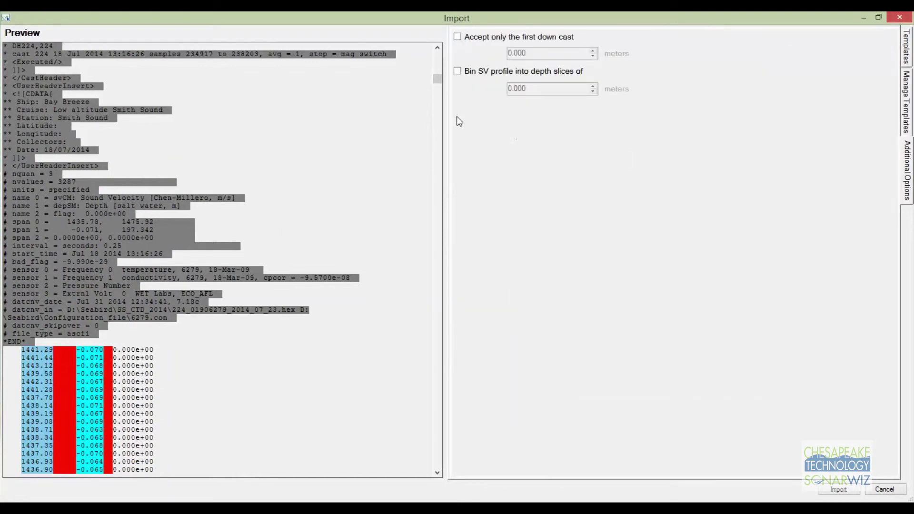
left_click_drag(439, 82, 420, 197)
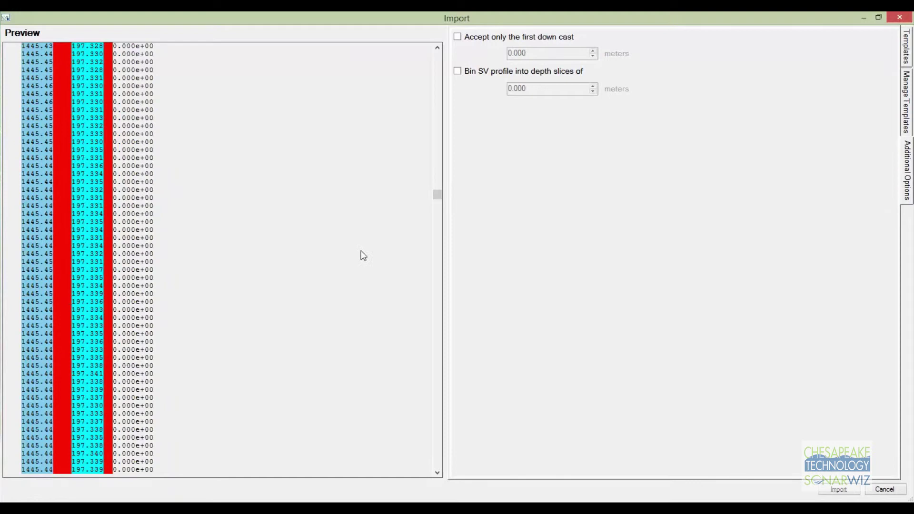
left_click(458, 37)
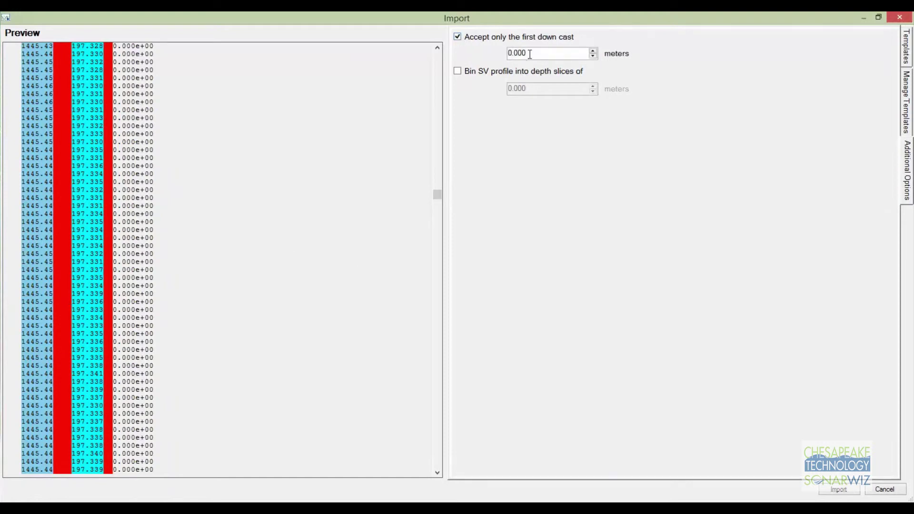
double_click(533, 52)
type("197")
Bin the sound velocity profile into 1 meter depth slices
left_click(462, 70)
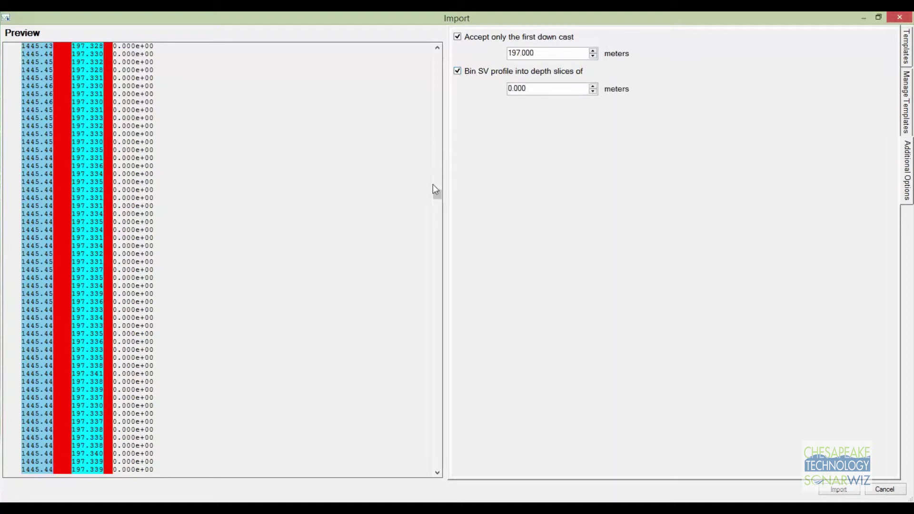
left_click_drag(438, 193, 431, 154)
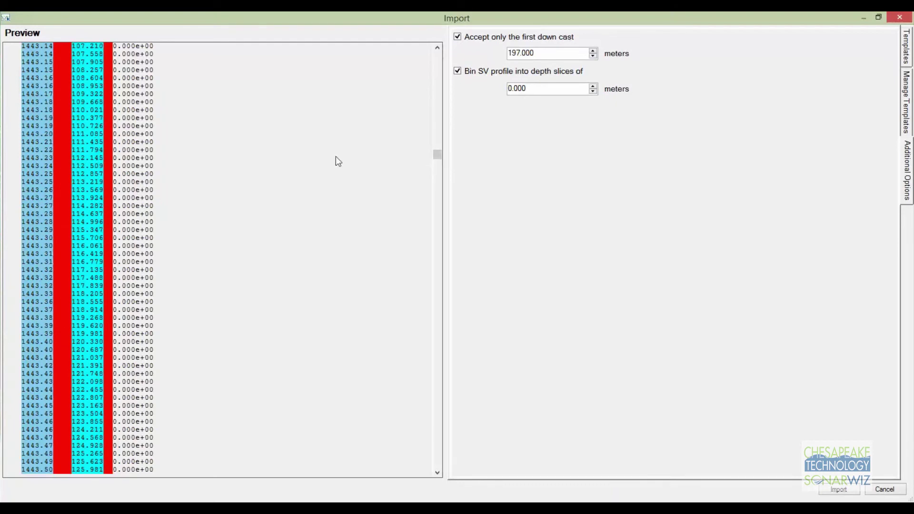
left_click_drag(434, 150, 436, 127)
left_click_drag(544, 93, 509, 88)
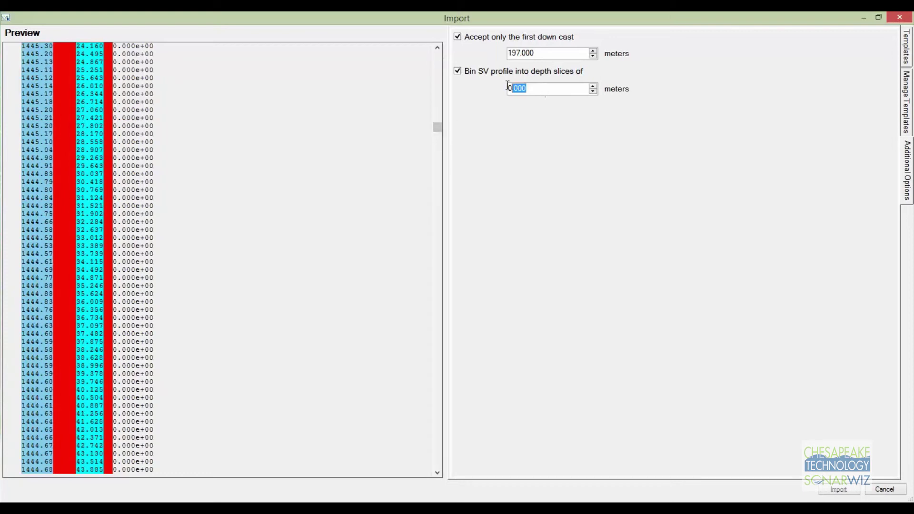
type("197")
type(".0")
left_click(564, 53)
Import the .cnv profile and compare its last row, 196.732 m at 1445.41 m/s, with the file's final line
left_click(843, 490)
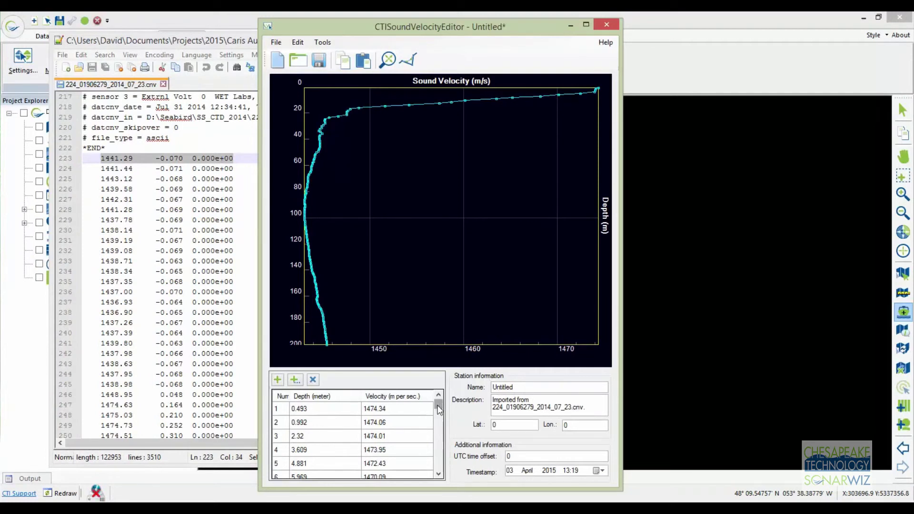
left_click_drag(439, 409, 427, 473)
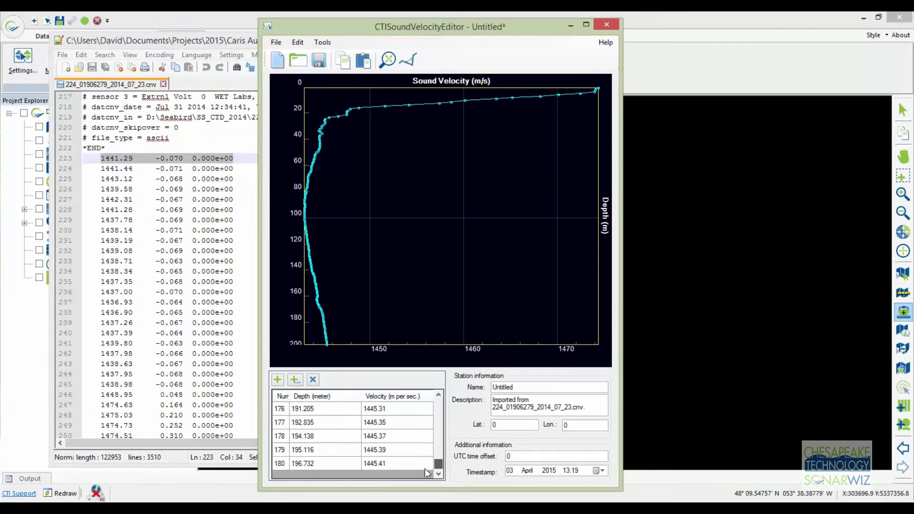
left_click(123, 415)
left_click_drag(487, 132, 482, 426)
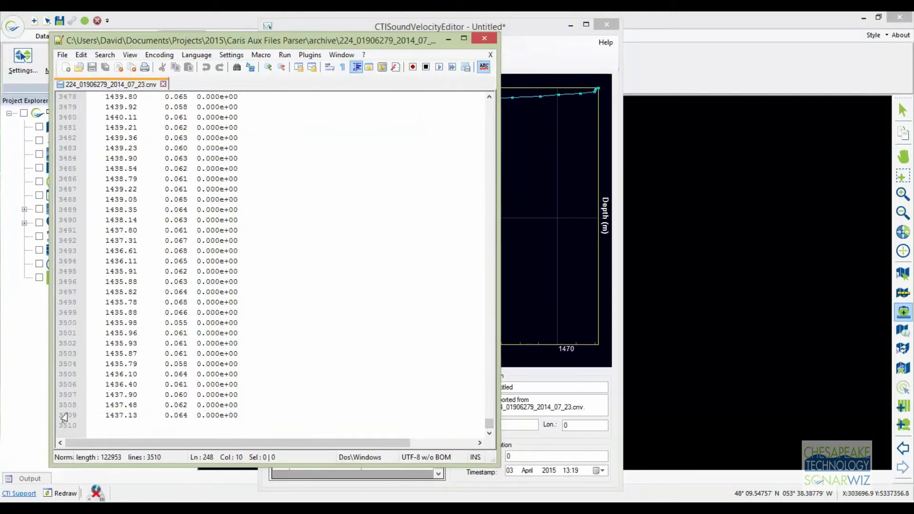
left_click_drag(105, 416, 244, 416)
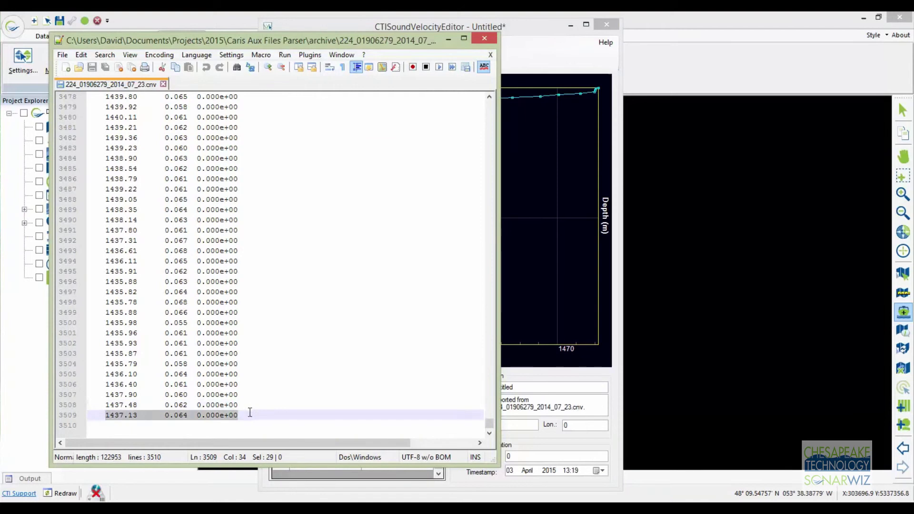
left_click(528, 107)
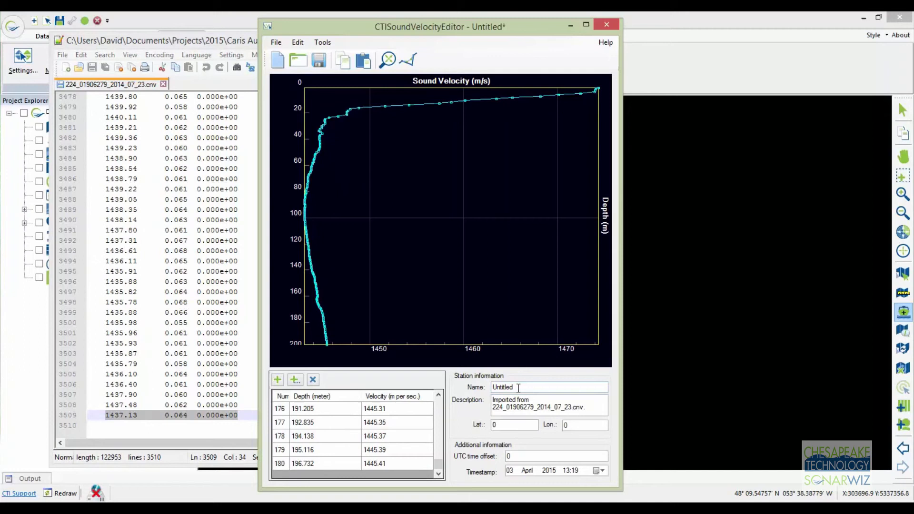
Rename the profile station to SVP_20140718_1316, with the CNV header text shown alongside the editor
double_click(546, 388)
type("SVP_")
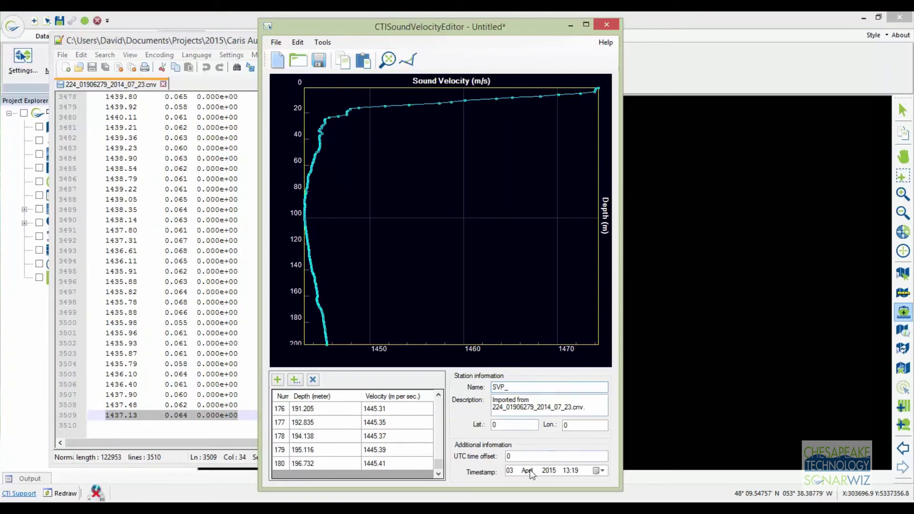
left_click(247, 364)
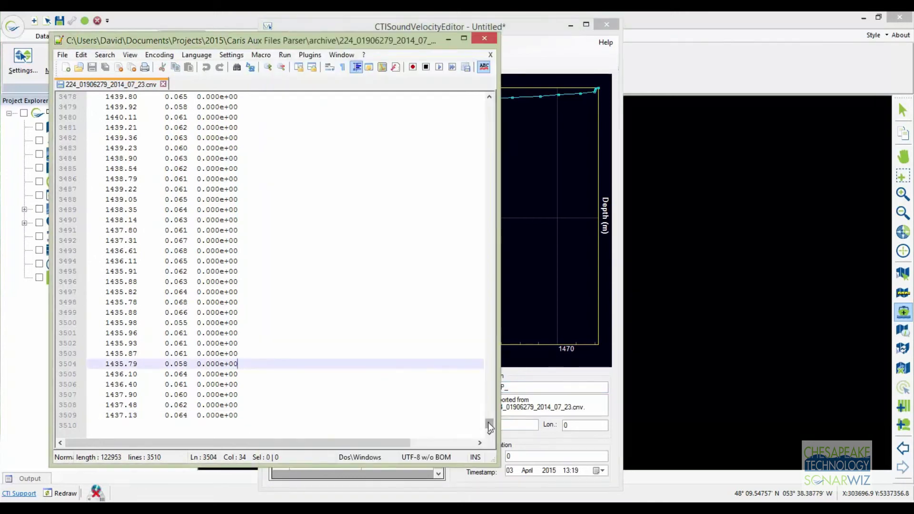
left_click_drag(489, 422, 488, 99)
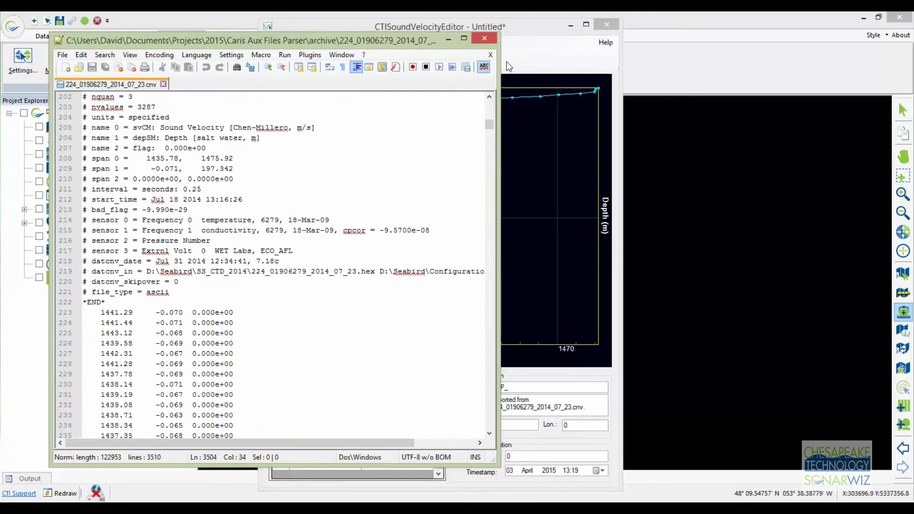
left_click_drag(522, 29, 759, 25)
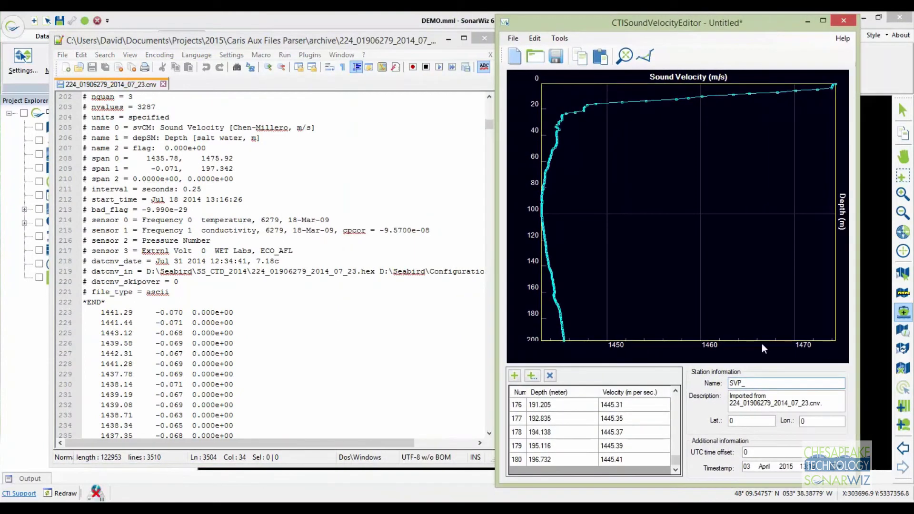
left_click(774, 381)
type("2014071")
type("8_1316")
Set the profile timestamp to 18 July 2014 and check the UTC offset of 0
left_click(747, 468)
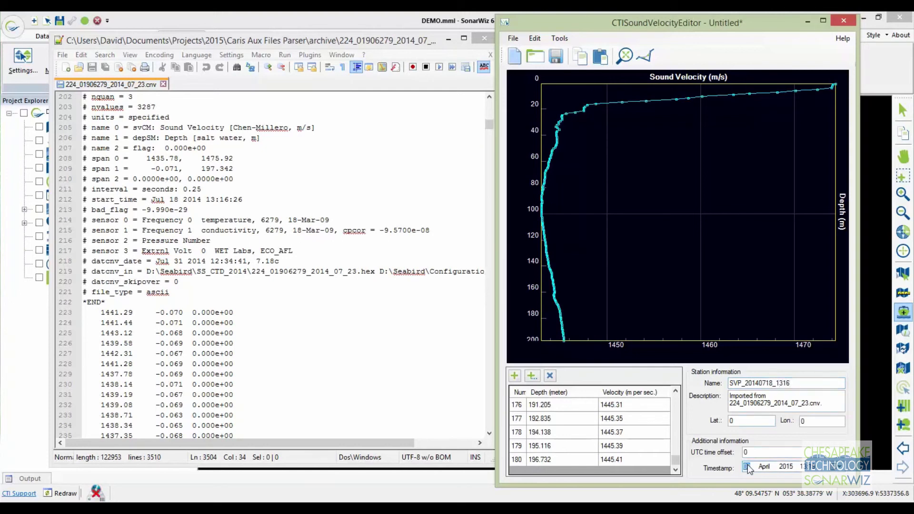
type("18")
left_click(765, 468)
key("Up")
key("Up")
key("Up")
left_click(786, 468)
left_click(808, 470)
left_click(817, 469)
left_click(761, 454)
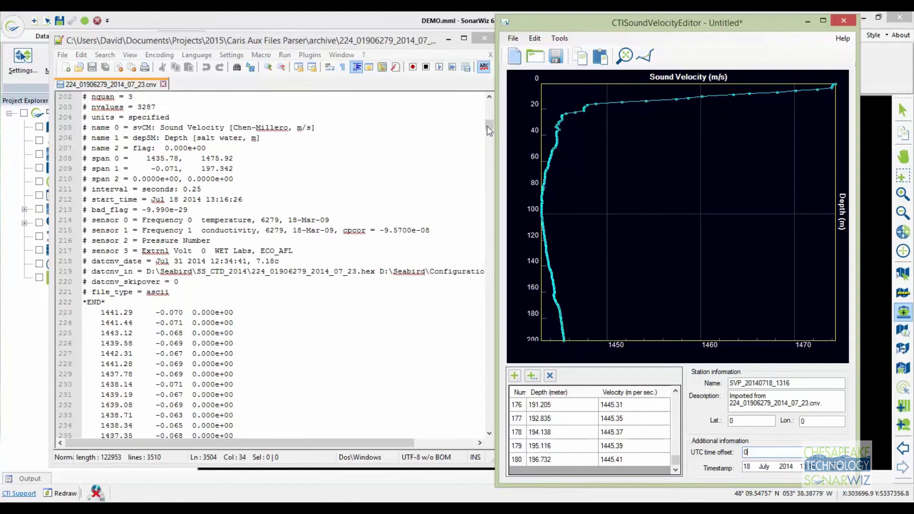
left_click_drag(488, 126, 490, 105)
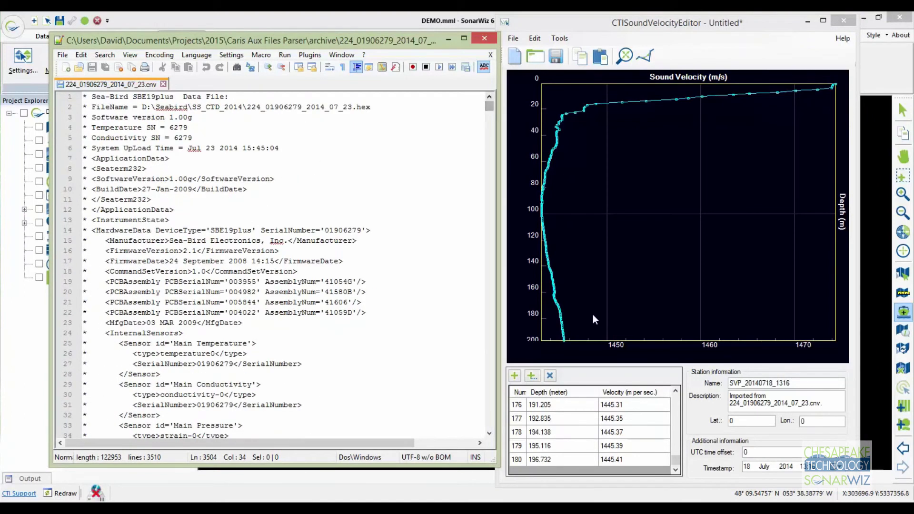
Check the editor settings, keeping the ±DD.DDDDDDD coordinate format, and cancel without changes
left_click(756, 427)
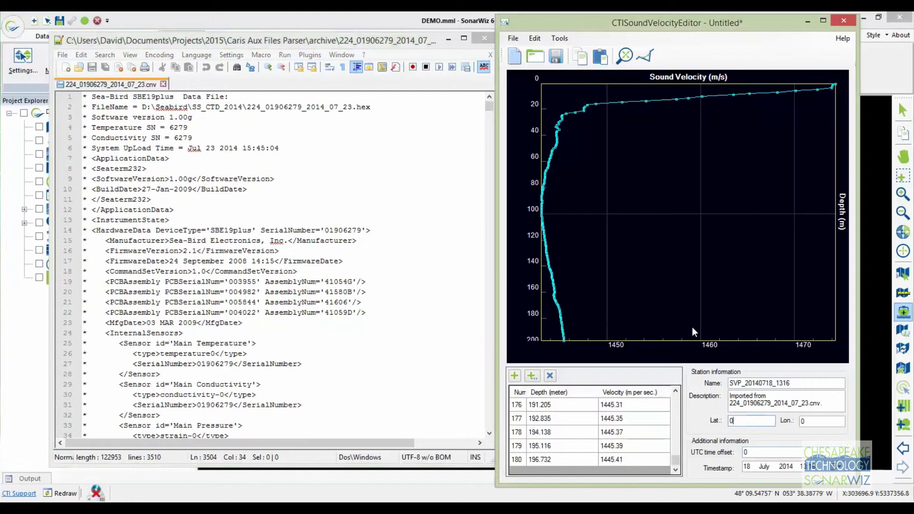
left_click(560, 39)
left_click(562, 62)
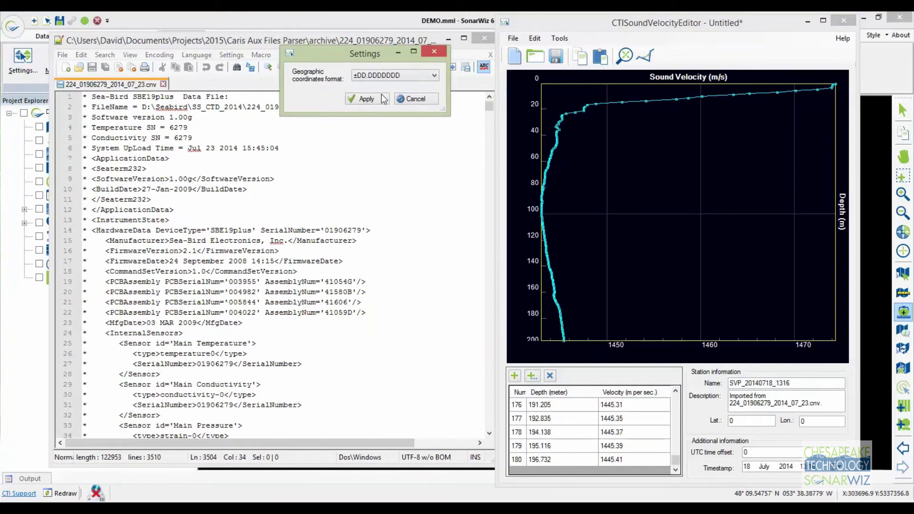
left_click(391, 85)
left_click(389, 76)
left_click(413, 97)
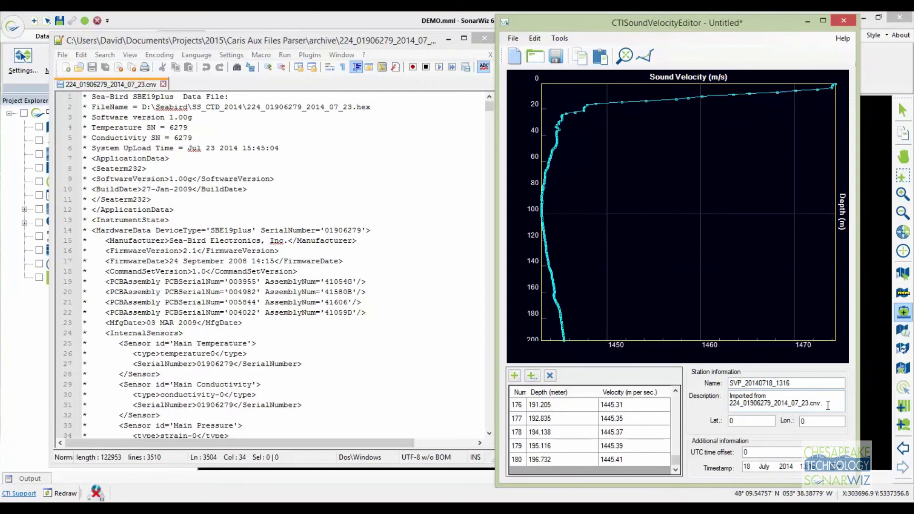
Save the sound velocity profile as SVP_20140718_1316.xml in the archive folder
left_click_drag(819, 407, 731, 396)
left_click(607, 272)
left_click(555, 57)
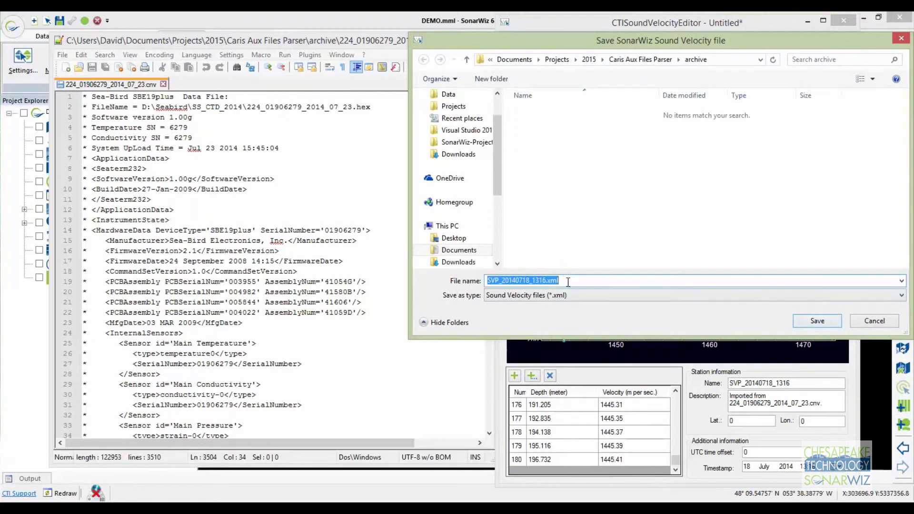
left_click(828, 325)
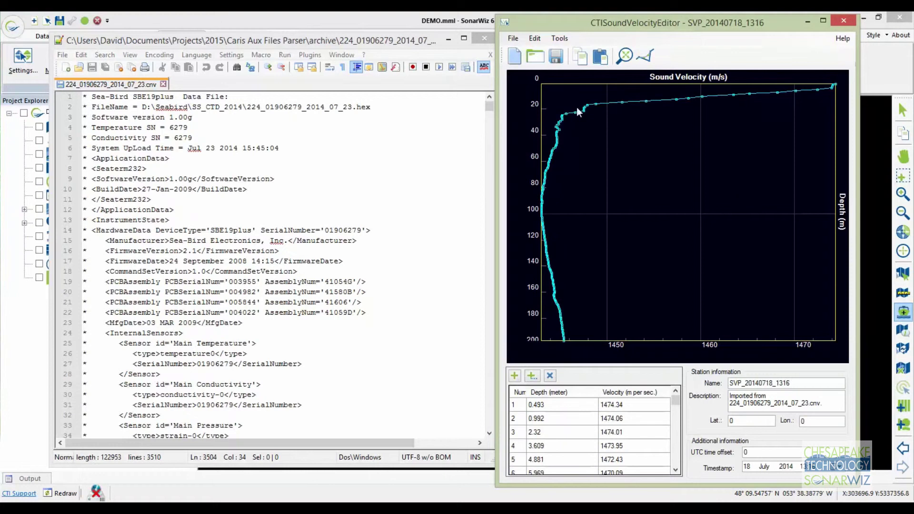
Start a new profile and re-import 224_01906279_2014_07_23.cnv with the CNV format template, accepting the warning
left_click(515, 56)
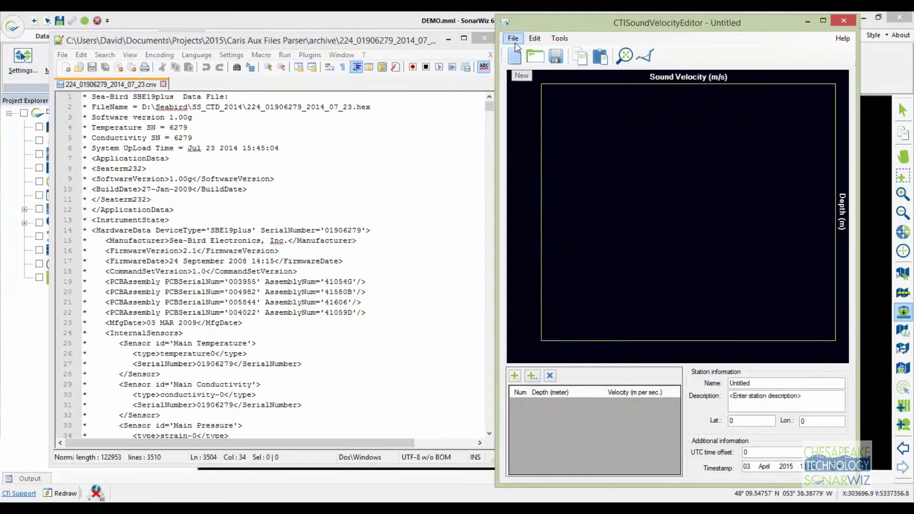
left_click(513, 39)
left_click(525, 99)
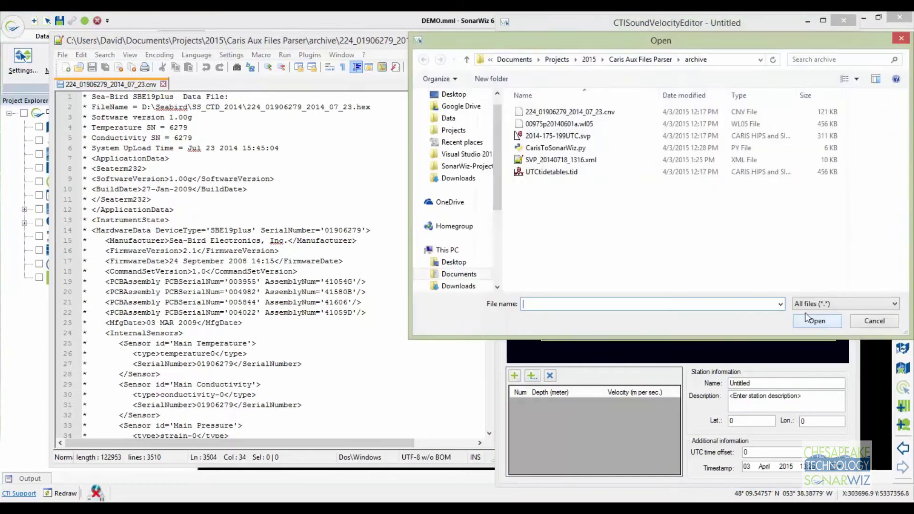
left_click(594, 111)
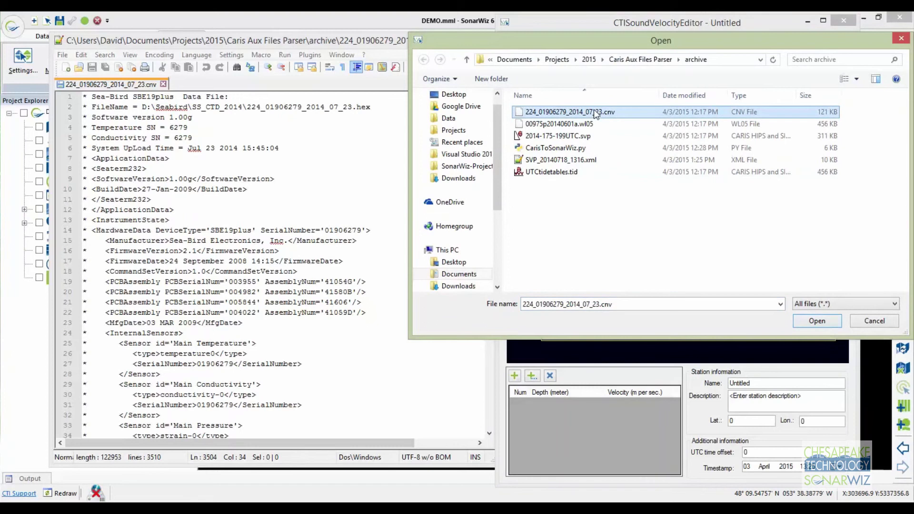
left_click(822, 325)
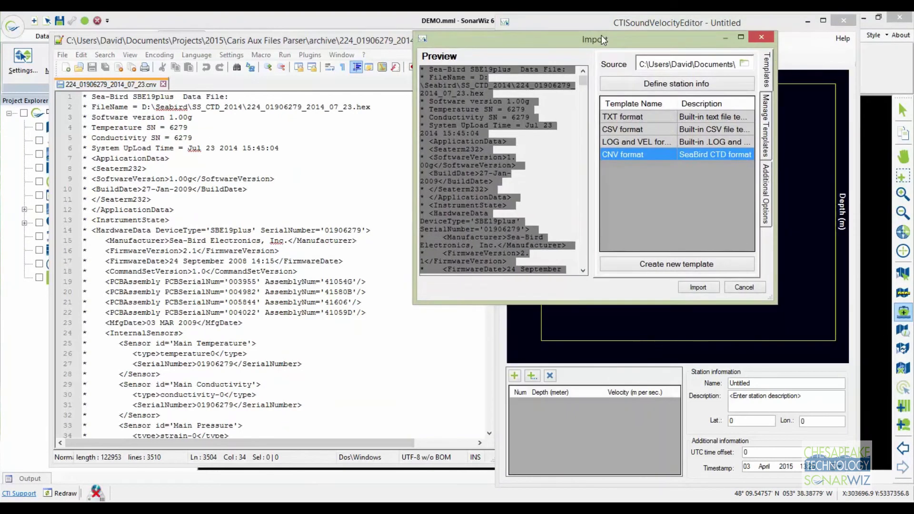
left_click_drag(603, 150, 594, 17)
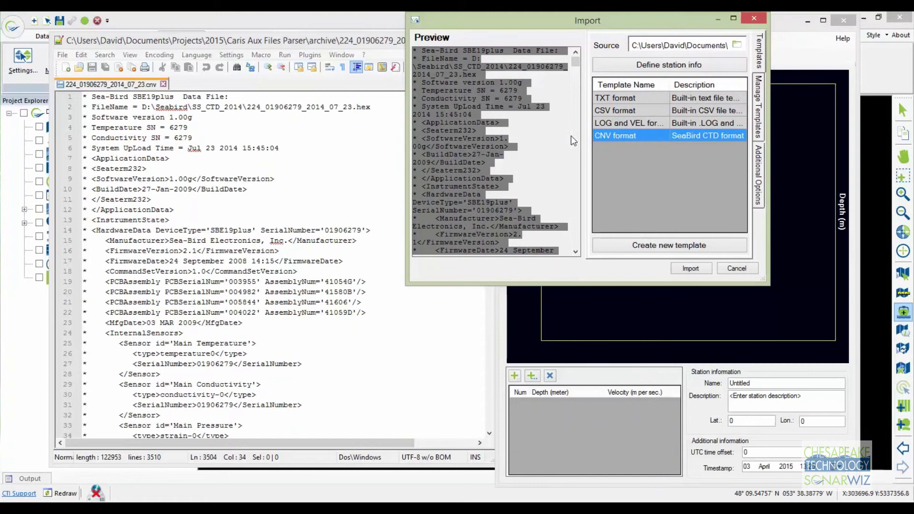
left_click_drag(765, 283, 872, 471)
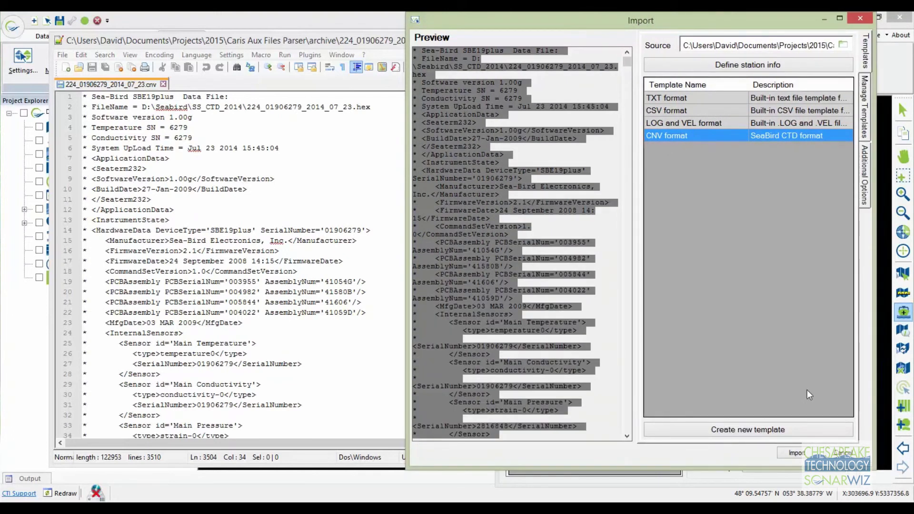
left_click(788, 452)
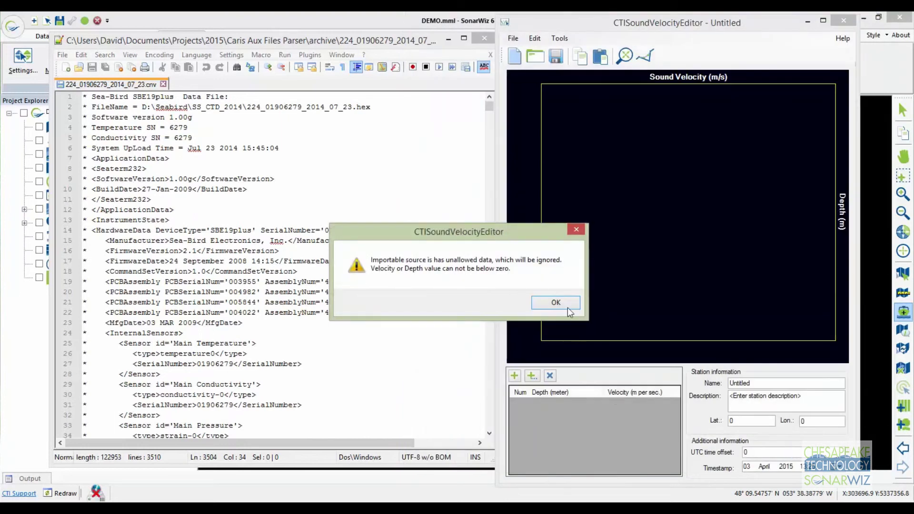
left_click(563, 306)
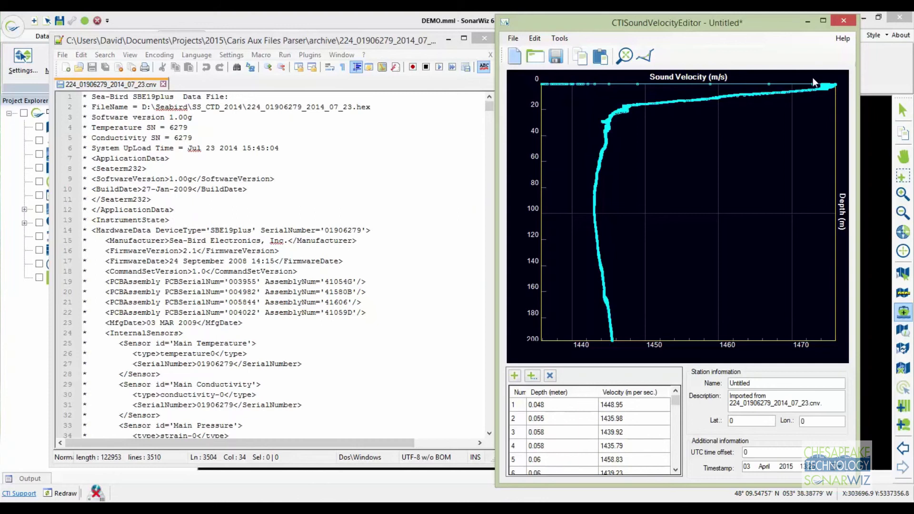
Close the untitled velocity profile without saving and open the tide editor from Tide Files
left_click(844, 21)
left_click(516, 302)
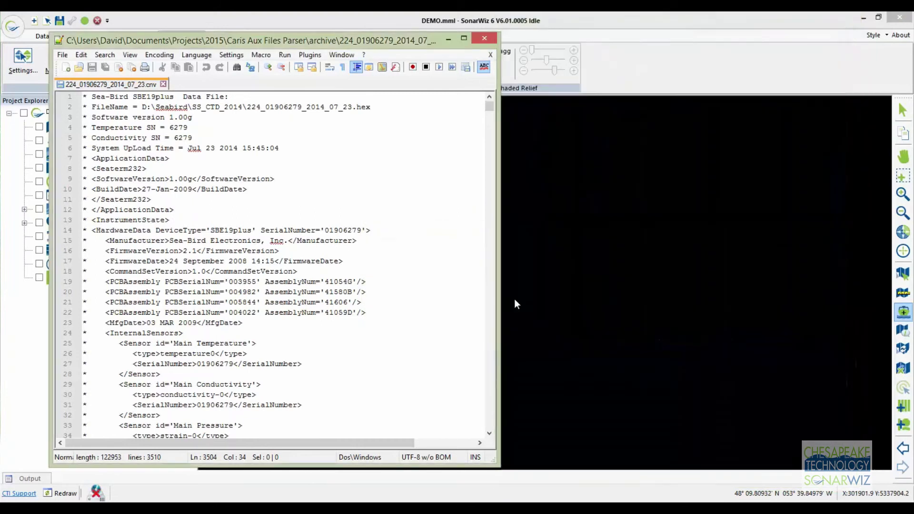
left_click(685, 84)
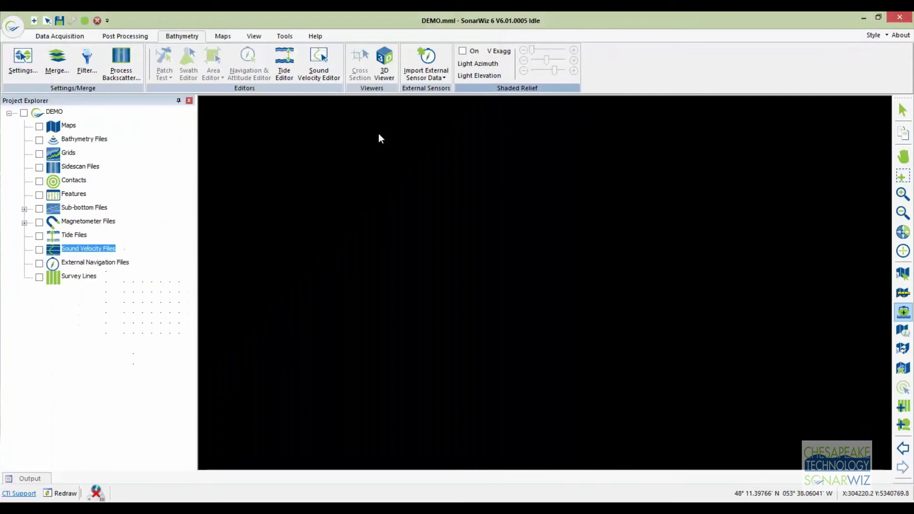
left_click(77, 235)
right_click(79, 239)
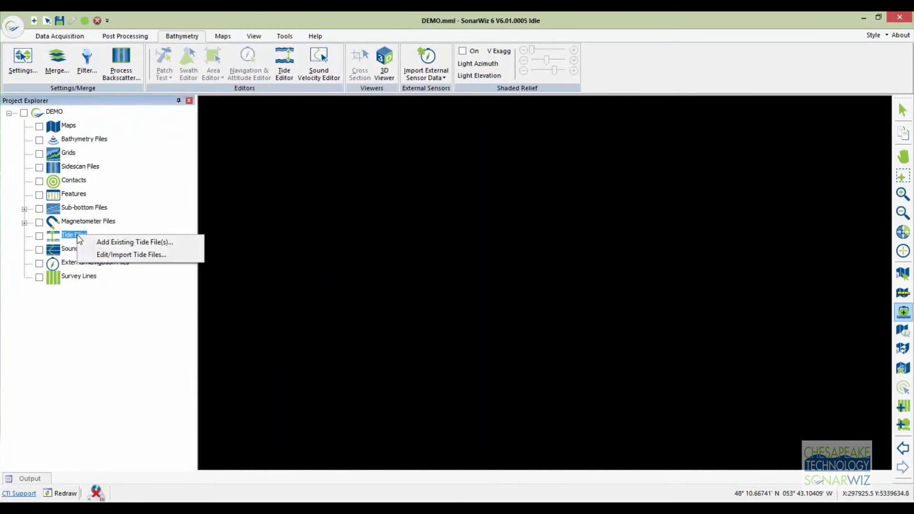
left_click(107, 255)
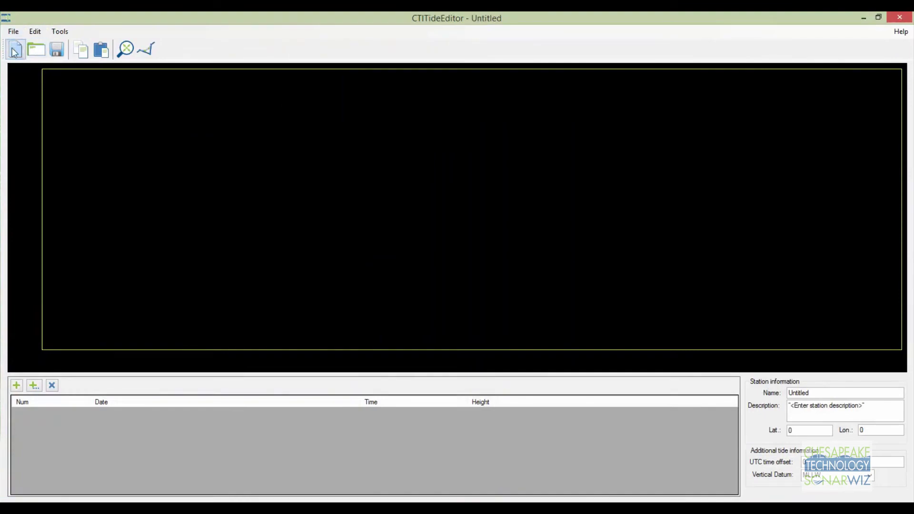
Import UTCtidetables.tid using the All files filter and preview it against the format templates
left_click(13, 32)
left_click(33, 95)
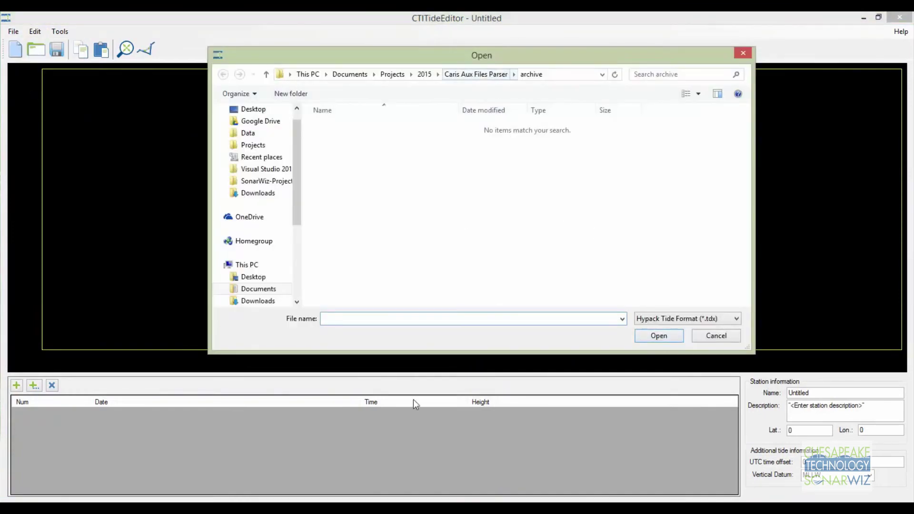
left_click(718, 319)
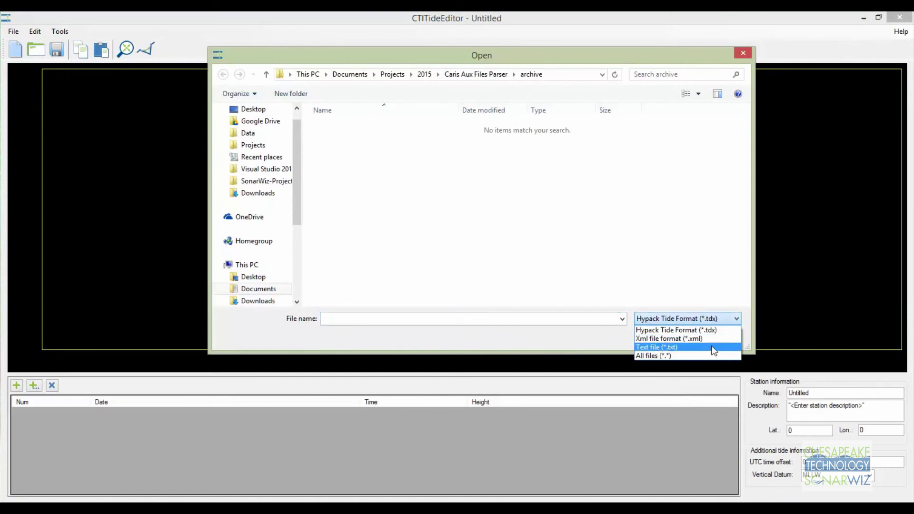
left_click(706, 358)
left_click(704, 357)
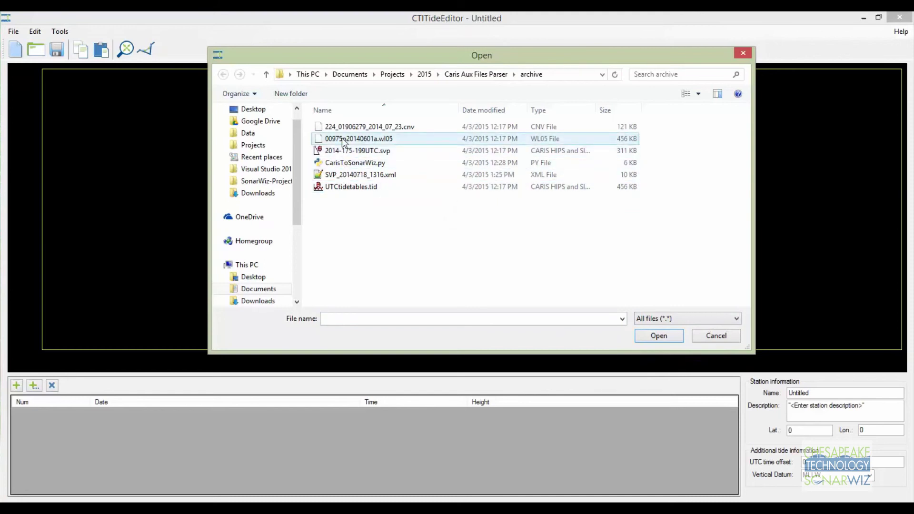
left_click(343, 187)
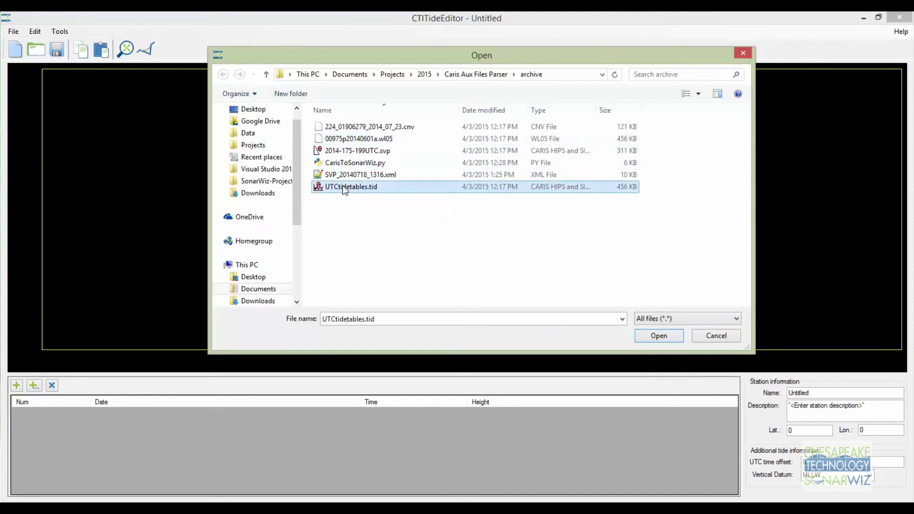
left_click(661, 337)
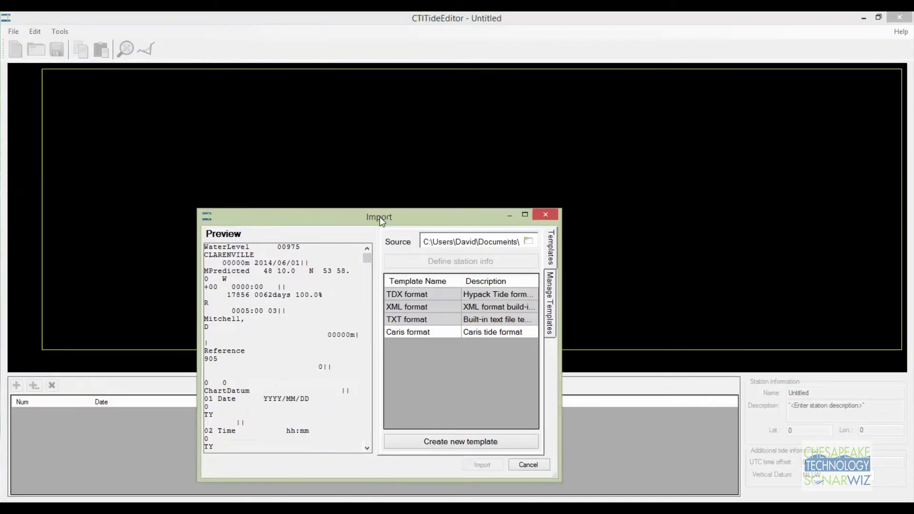
left_click_drag(379, 216, 411, 11)
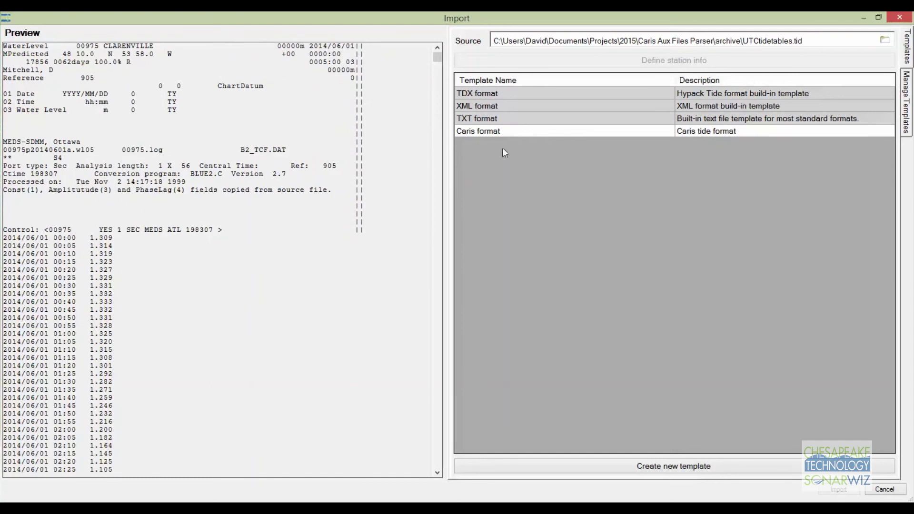
left_click(499, 120)
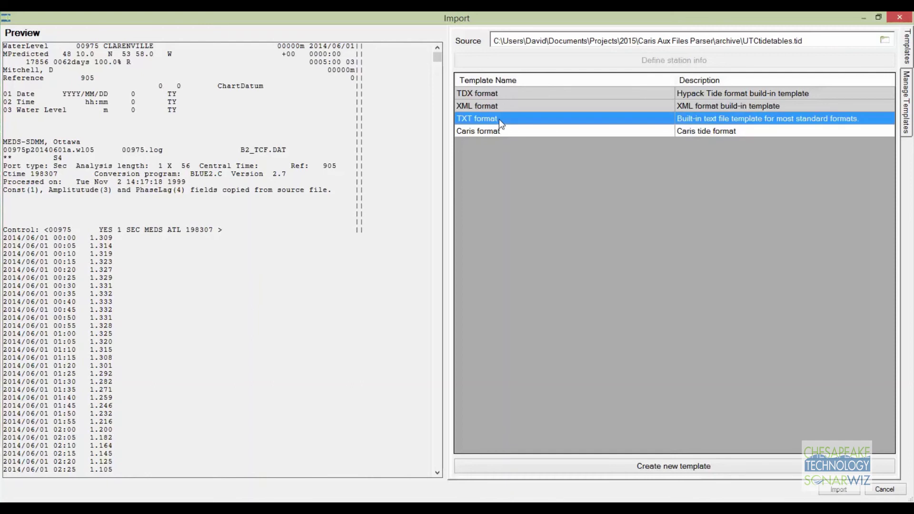
From the Caris format, create a new import template named Clarenville Format
left_click(496, 130)
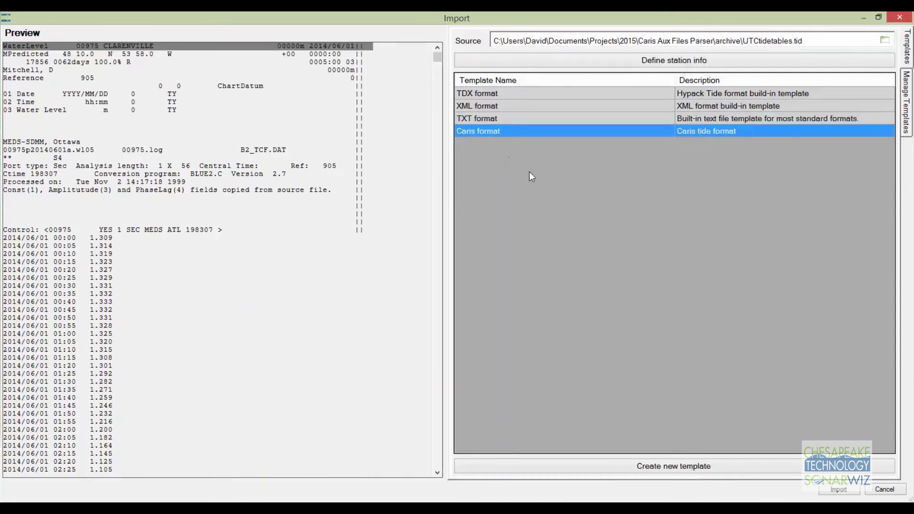
left_click(598, 464)
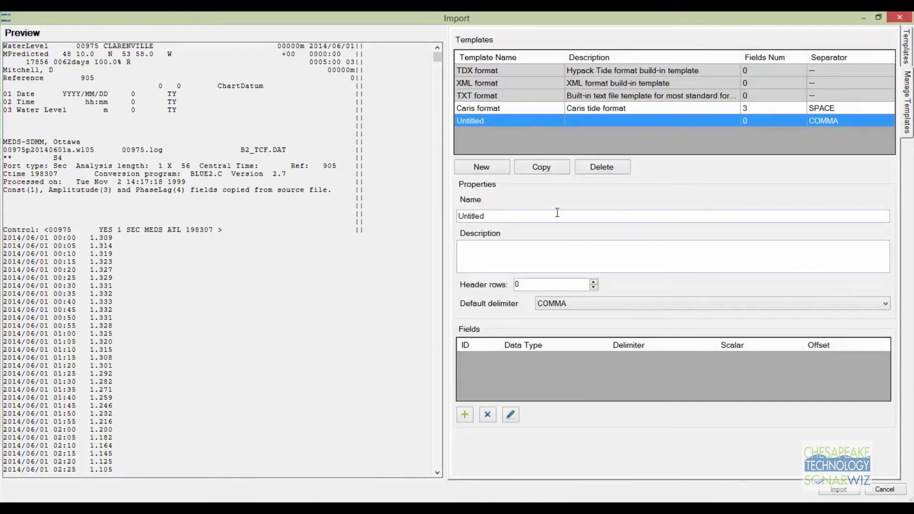
double_click(490, 216)
type("Cus")
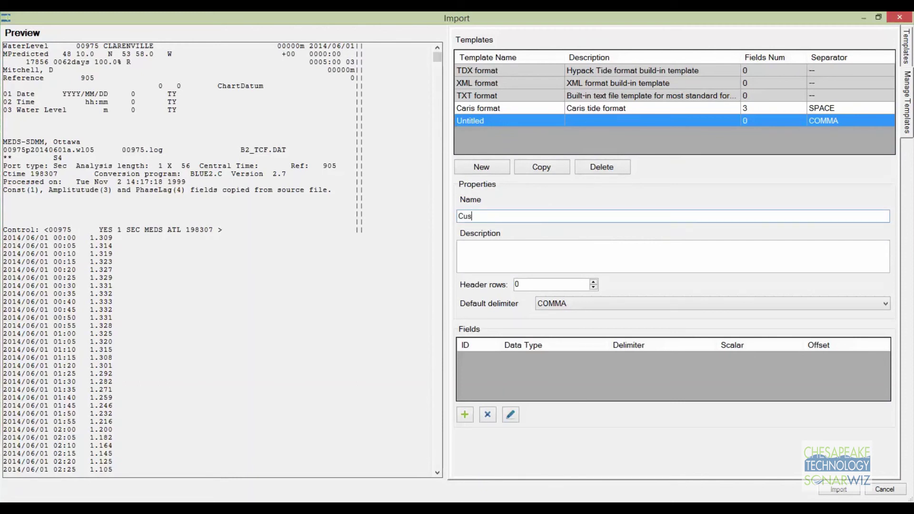
key("BackSpace")
key("BackSpace")
type("New")
key("BackSpace")
key("BackSpace")
left_click(485, 216)
key("BackSpace")
type("ville Format")
Set the template's header rows, entering 10 and then stepping the count up with the spinner
double_click(546, 288)
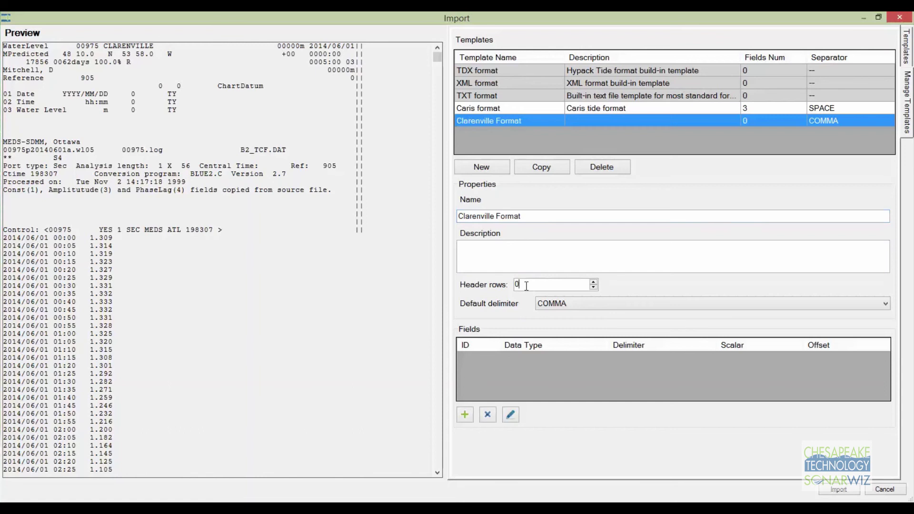
type("10")
left_click(567, 269)
left_click(594, 282)
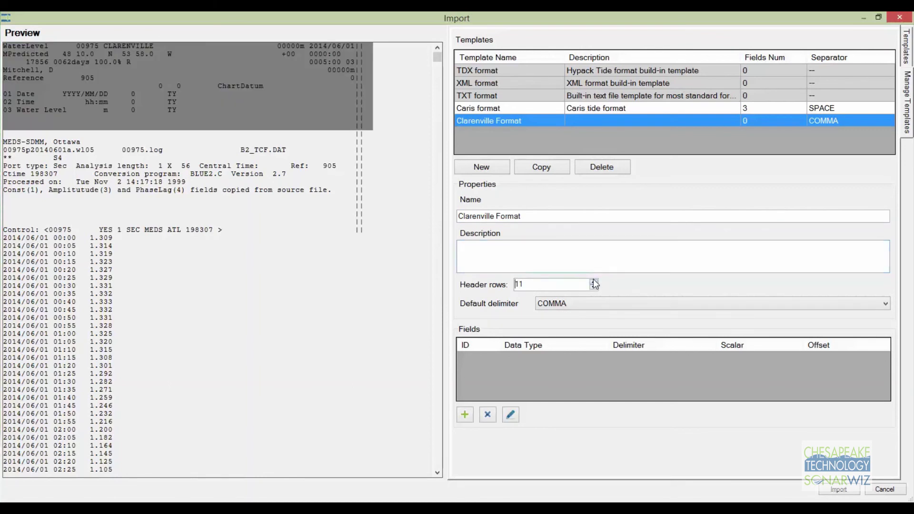
left_click(594, 282)
left_click(594, 282)
left_click(594, 282)
left_click(594, 282)
left_click(594, 282)
left_click(594, 282)
left_click(594, 282)
left_click(594, 282)
left_click(594, 282)
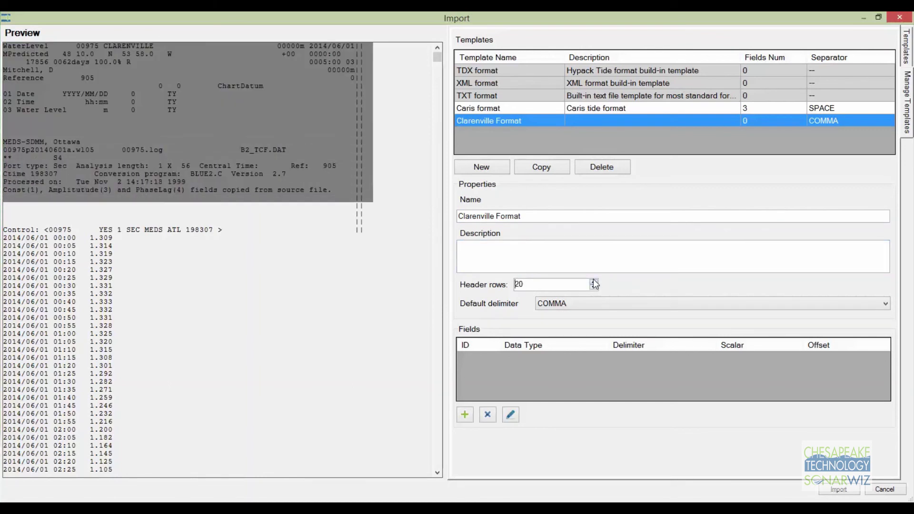
left_click(594, 282)
left_click(594, 282)
left_click(594, 282)
left_click(594, 282)
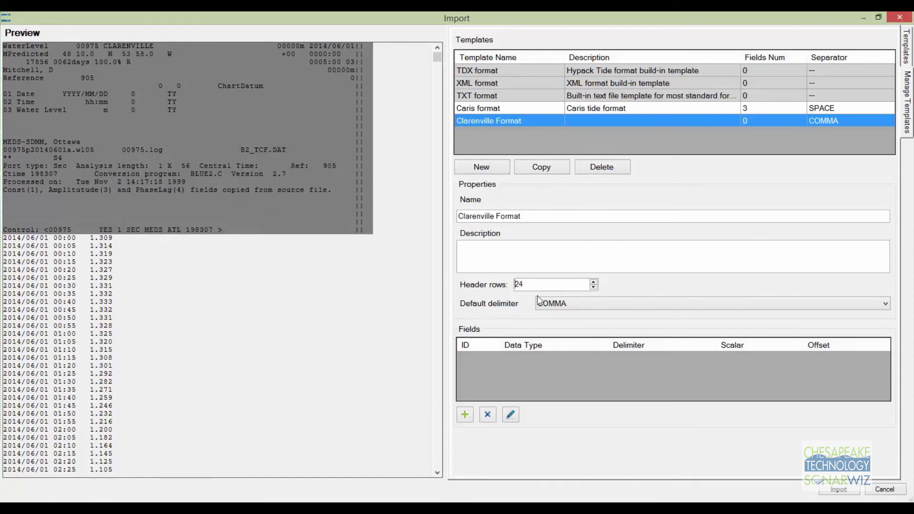
Add a Tide Date field delimited by SPACE to the template
left_click(465, 415)
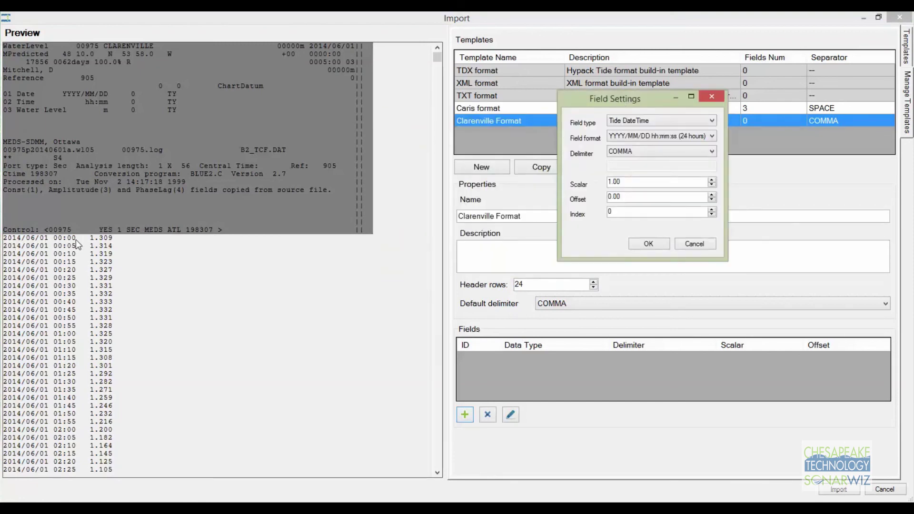
left_click(104, 244)
left_click(651, 123)
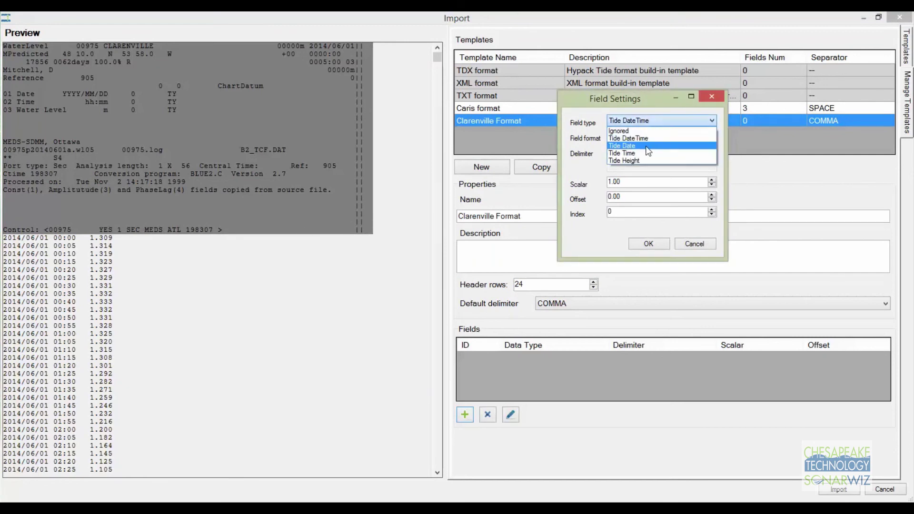
left_click(634, 146)
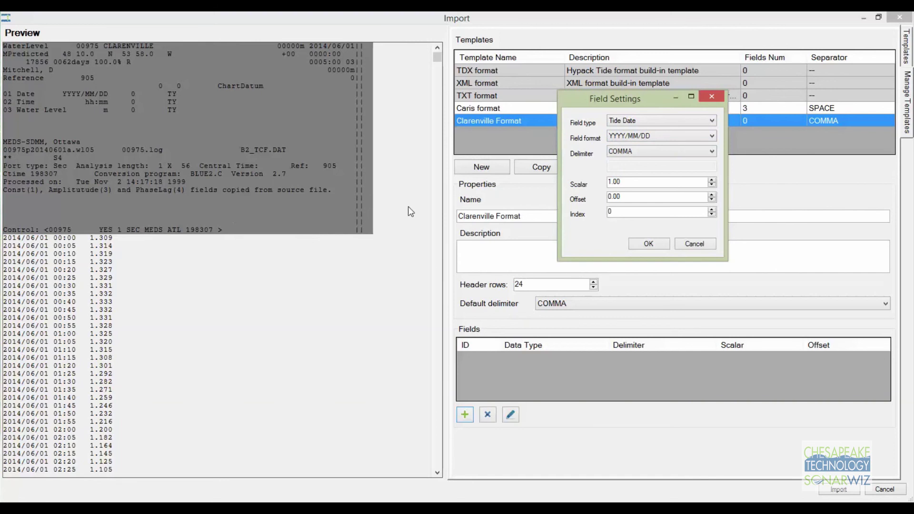
left_click(620, 155)
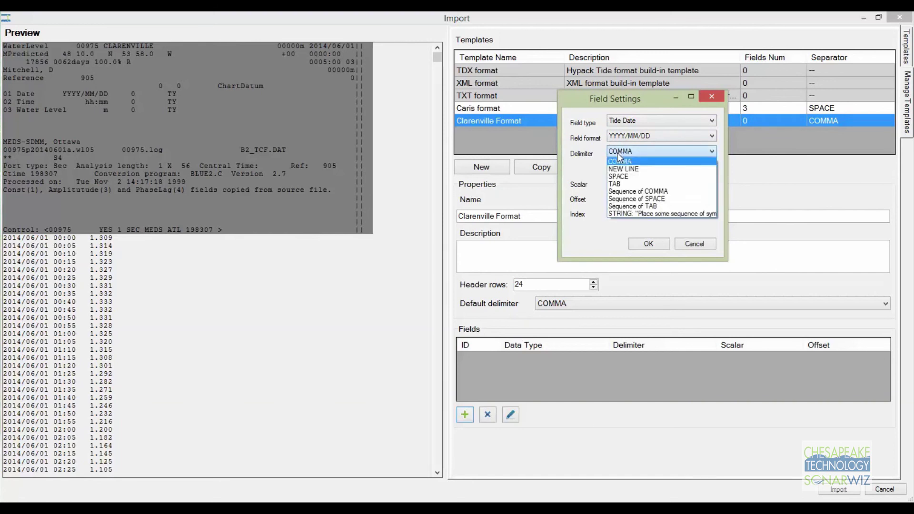
left_click(620, 179)
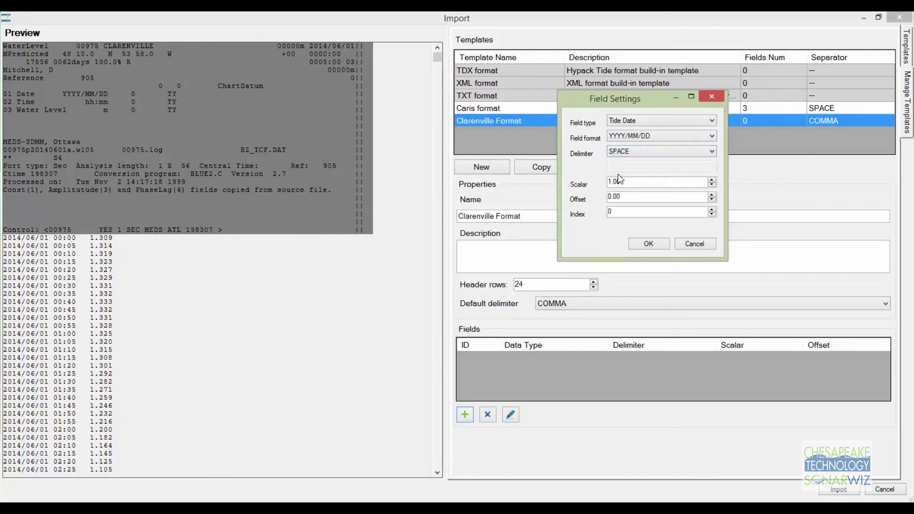
left_click(647, 244)
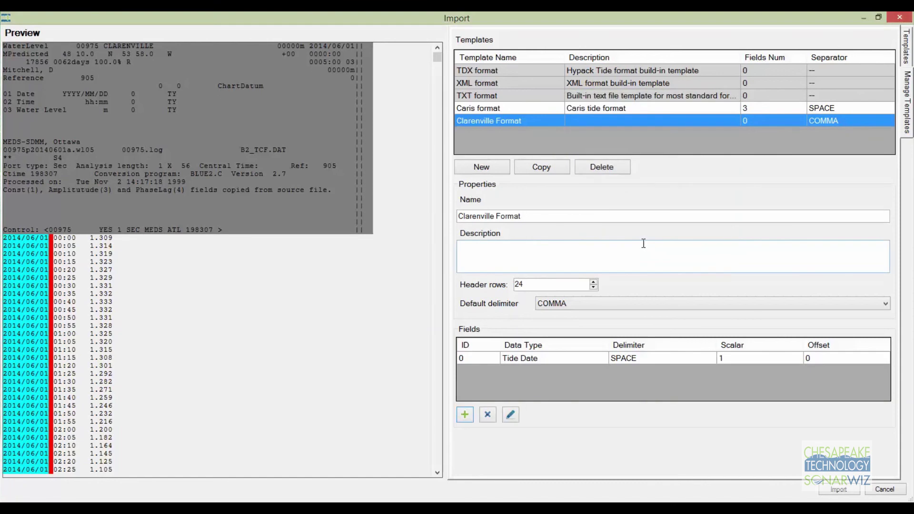
Add a Tide Time field delimited by SPACE
left_click(465, 414)
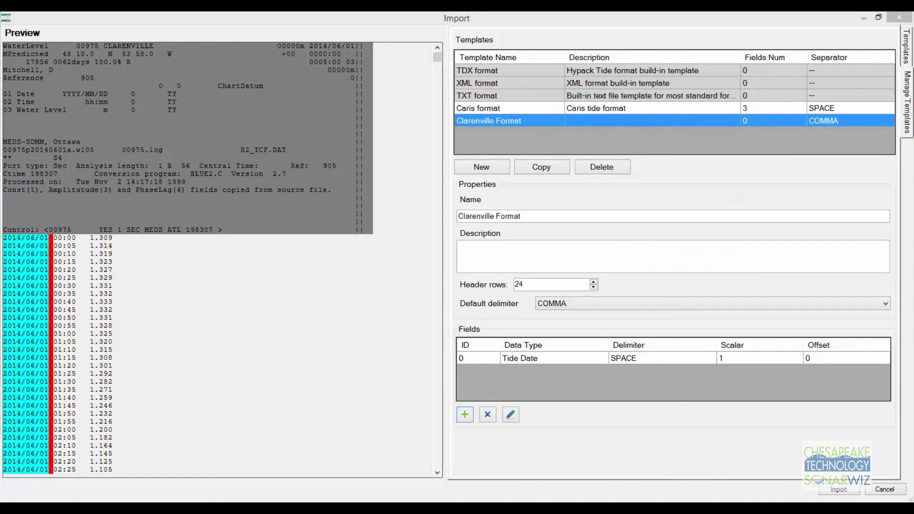
left_click(496, 176)
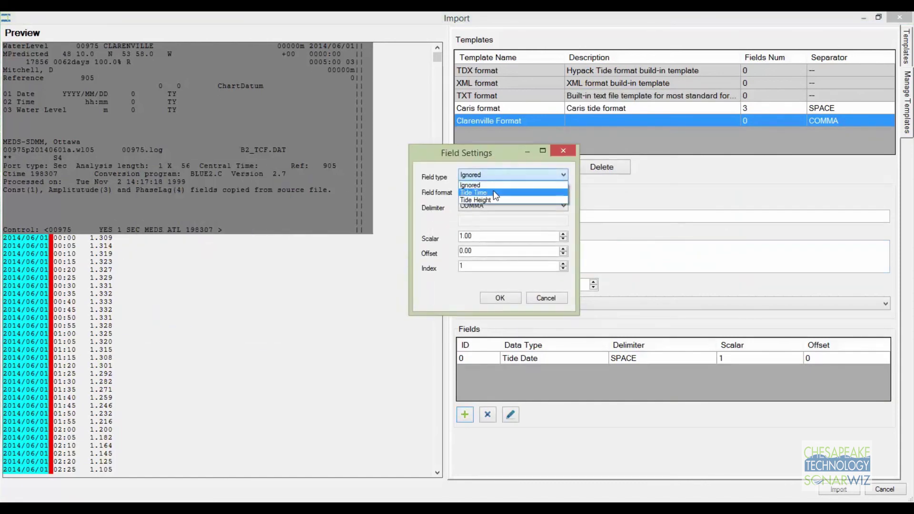
left_click(494, 193)
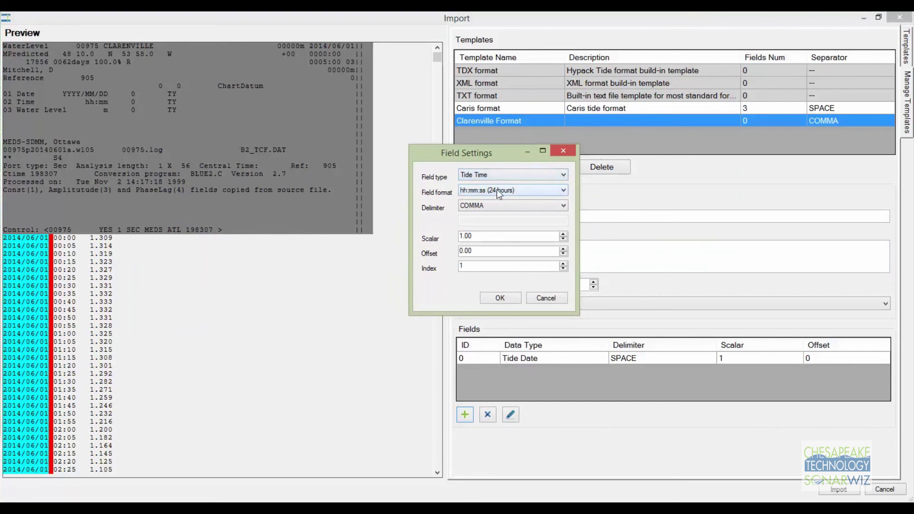
left_click(475, 207)
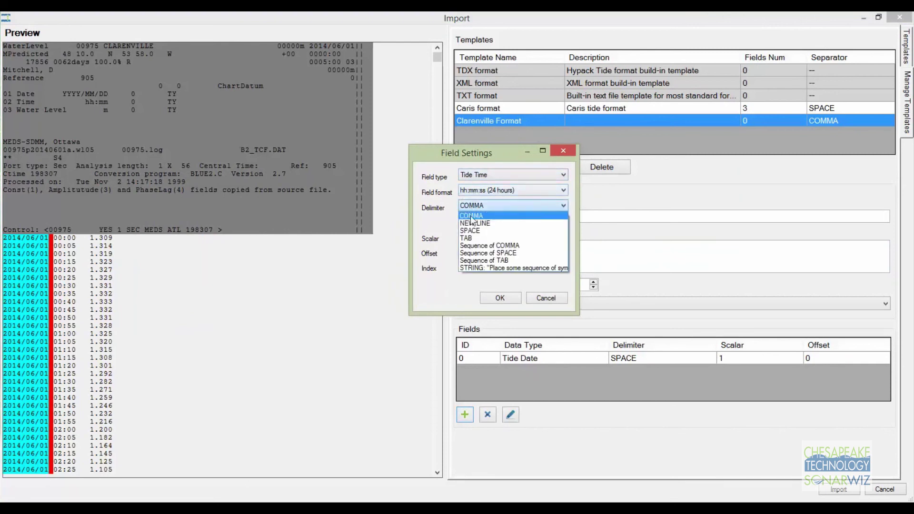
left_click(472, 231)
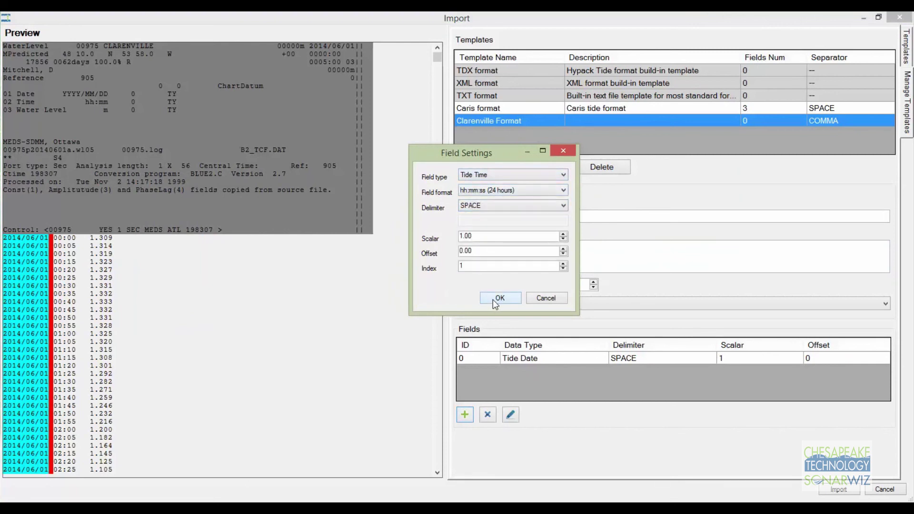
left_click(499, 298)
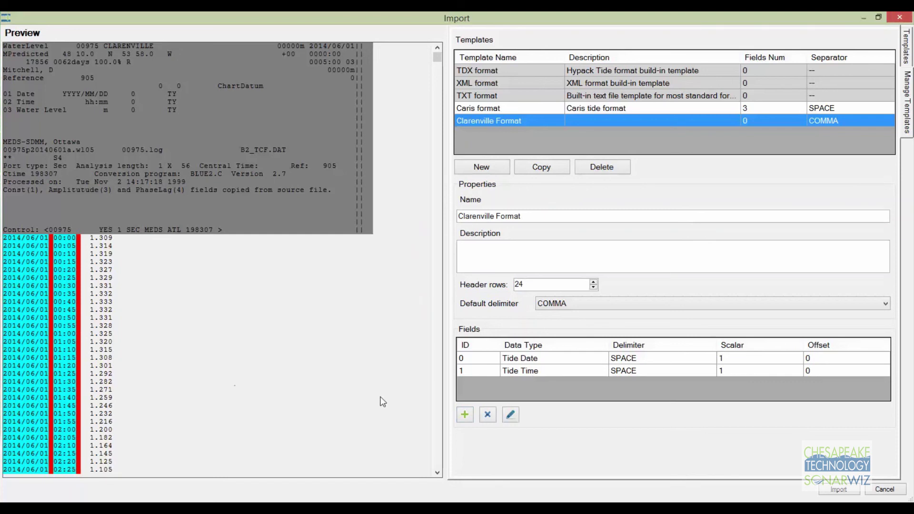
Add a Tide Height field ending at NEW LINE
left_click(466, 415)
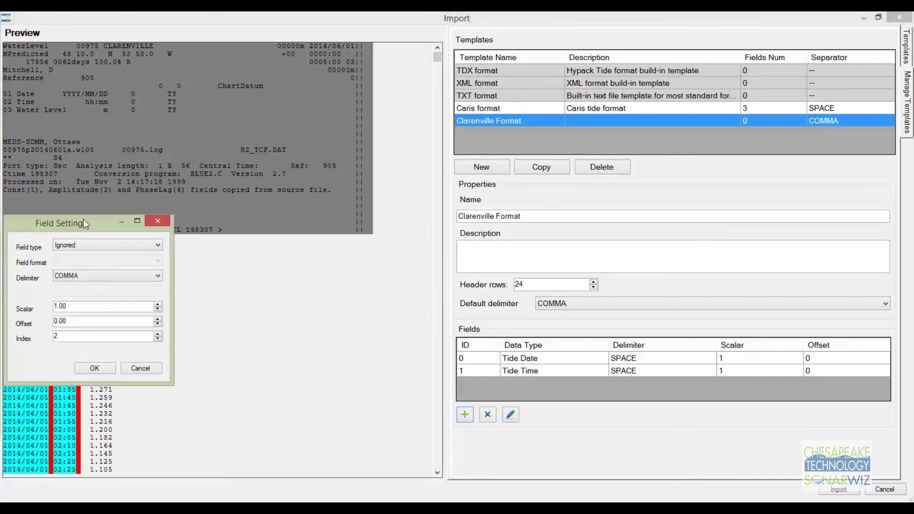
left_click_drag(56, 216, 628, 165)
left_click(662, 190)
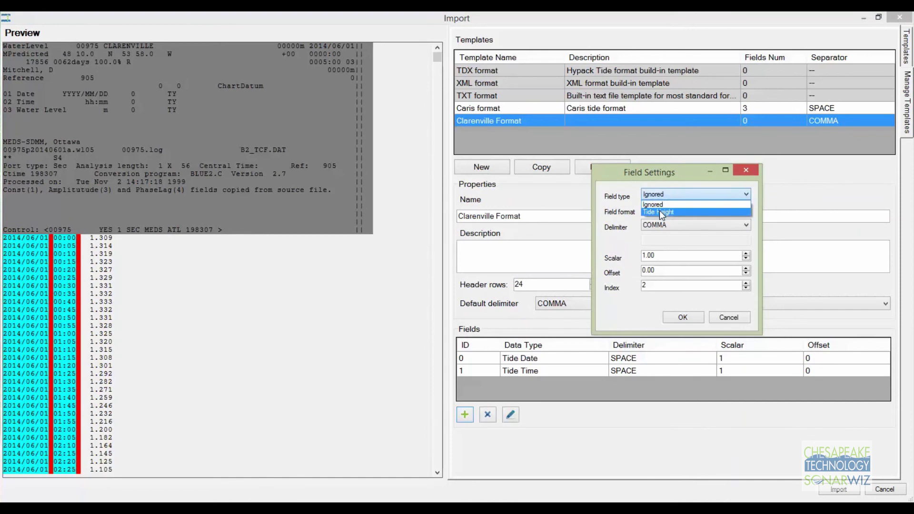
left_click(659, 209)
left_click(663, 226)
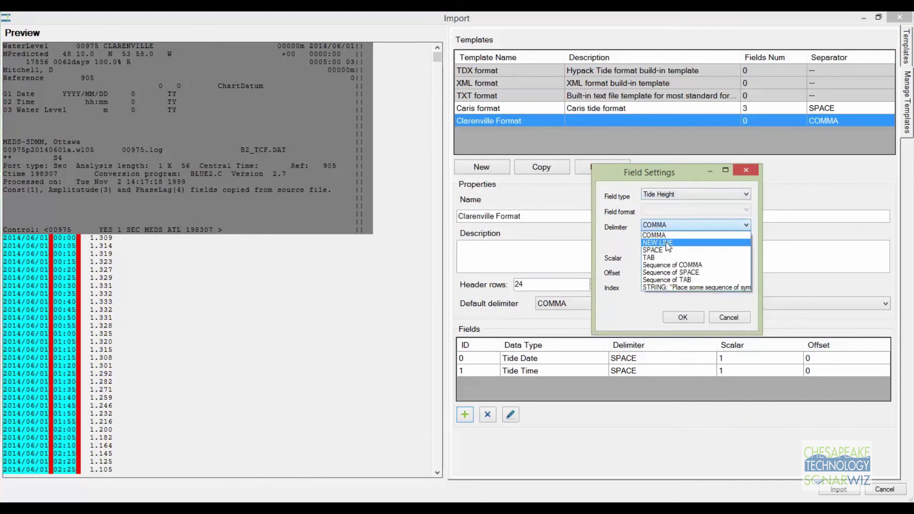
left_click(666, 243)
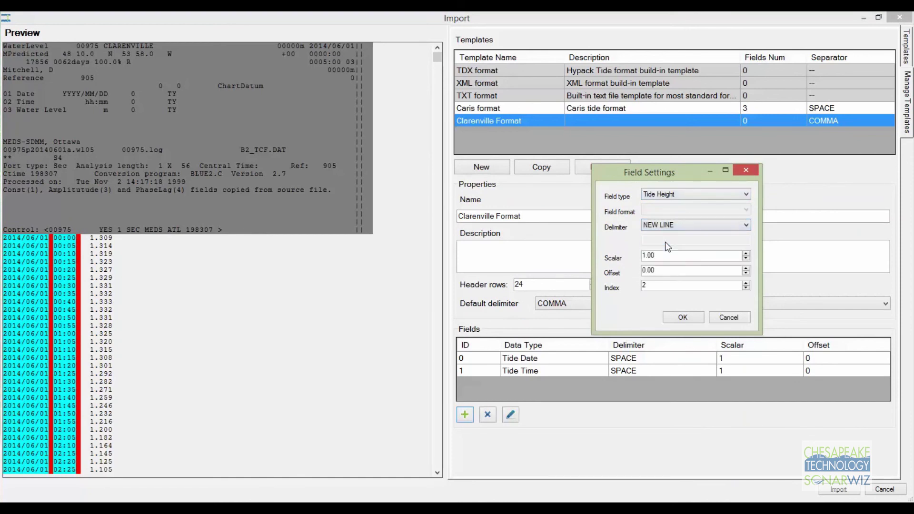
left_click(683, 318)
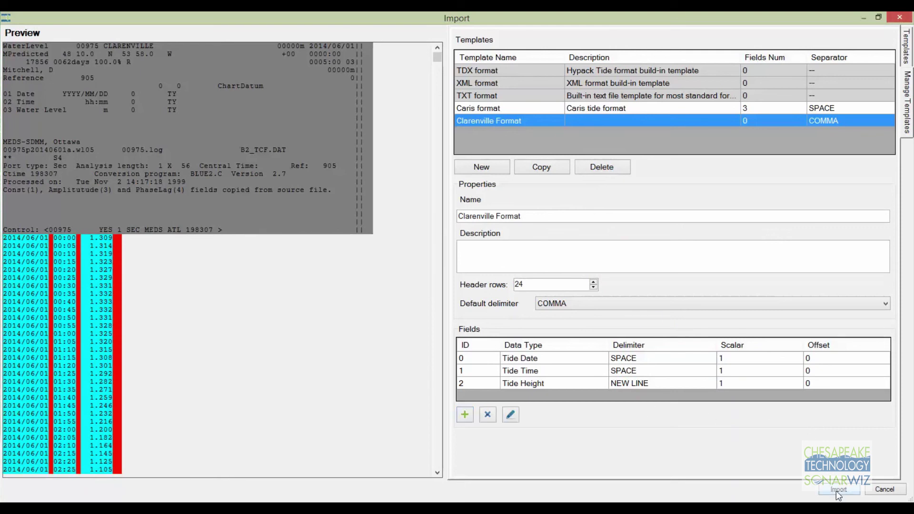
Import the tide data, rename the station to Tide_File and save it as Tide_File.xml
left_click(838, 492)
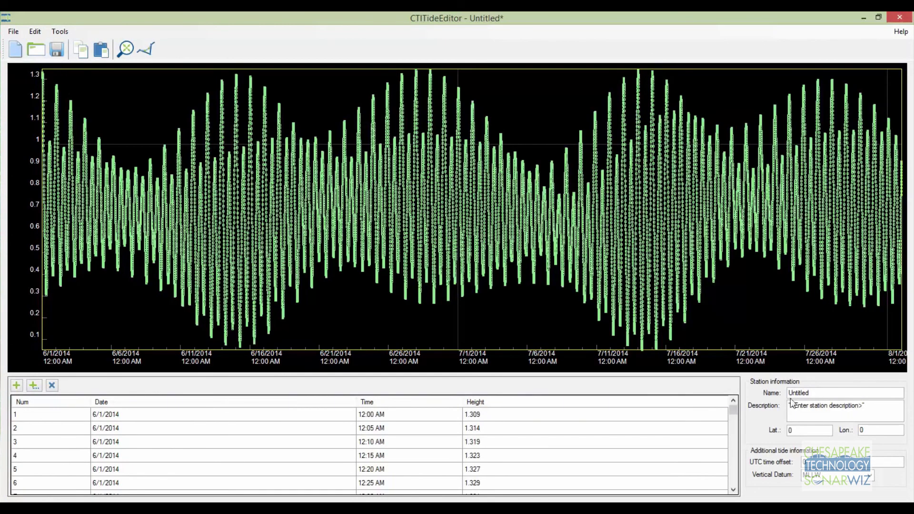
double_click(817, 393)
type("Tide_File")
left_click(57, 49)
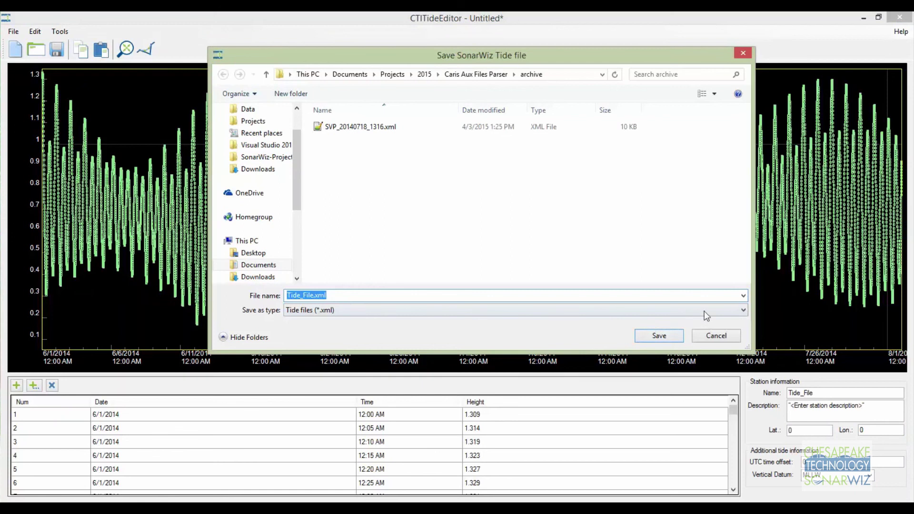
left_click(673, 336)
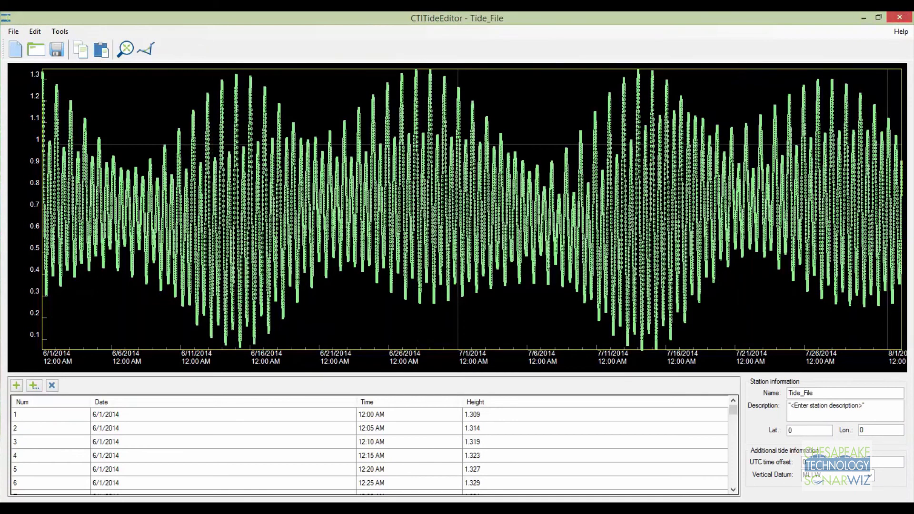
In a new tide document, import UTCtidetables.tid again with the Clarenville Format template
left_click(16, 51)
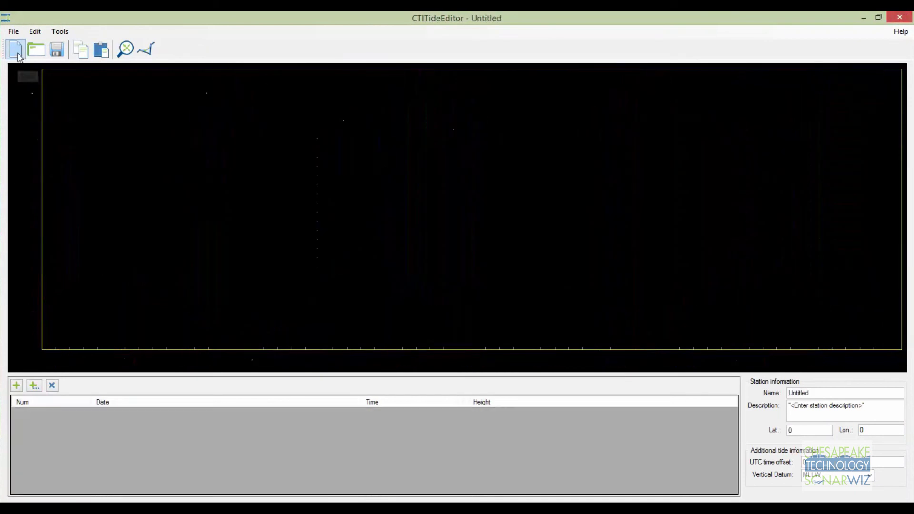
left_click(13, 31)
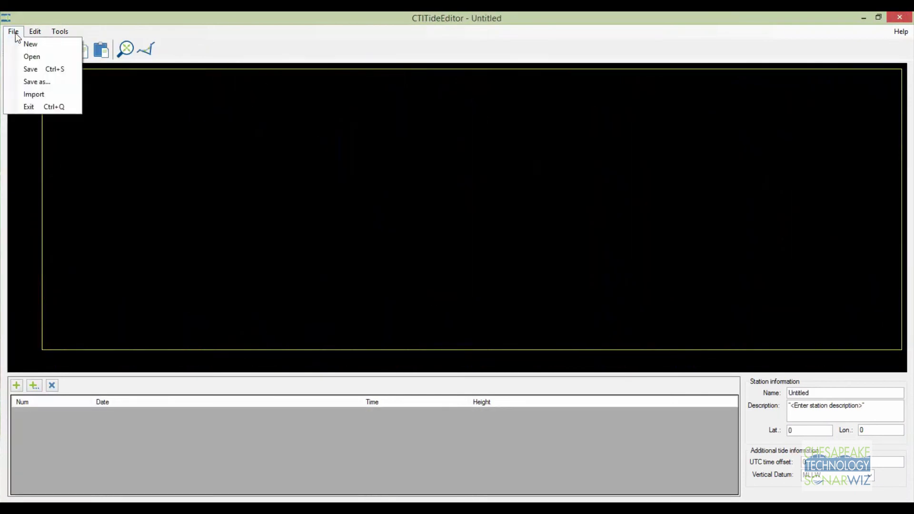
left_click(34, 95)
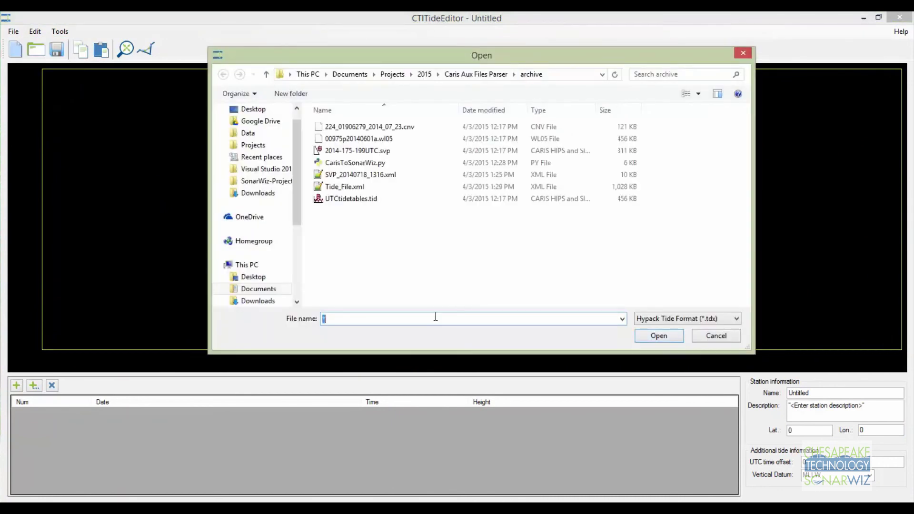
left_click(352, 200)
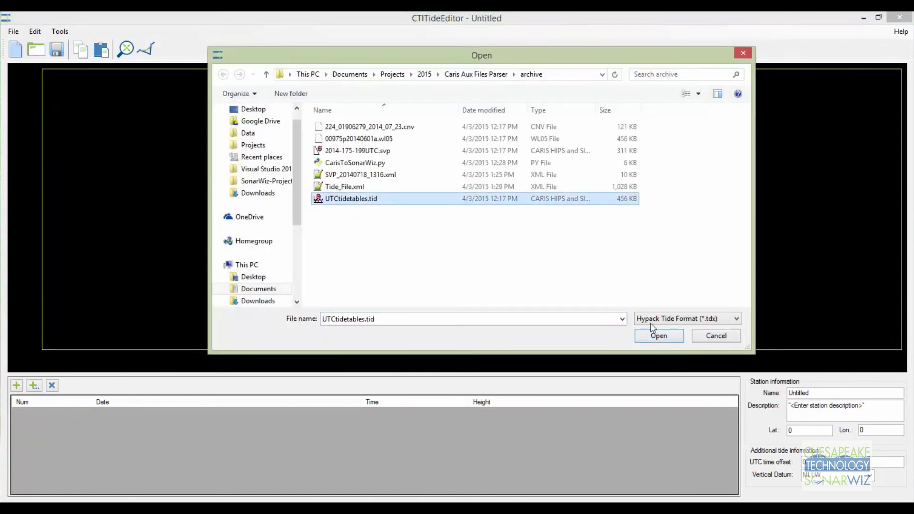
left_click(659, 335)
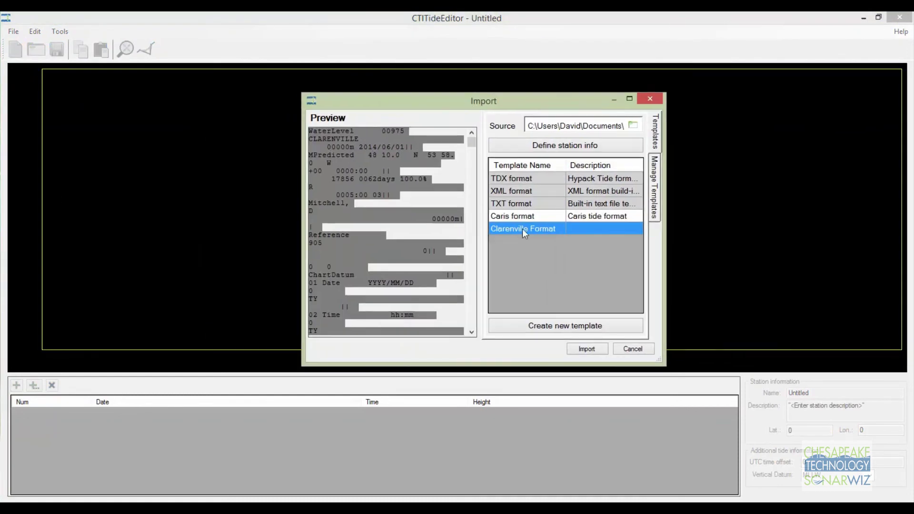
left_click(585, 350)
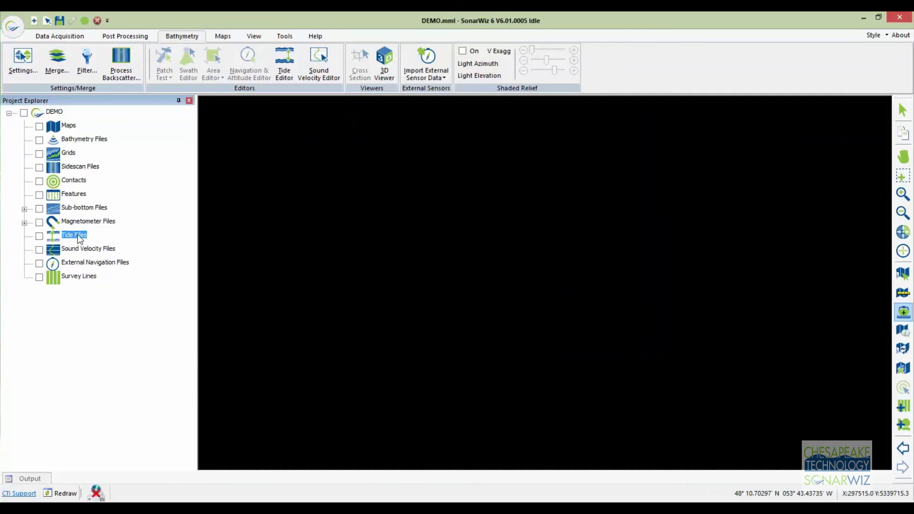
Add Tide_File.xml to the DEMO project's Tide Files
right_click(80, 238)
left_click(107, 242)
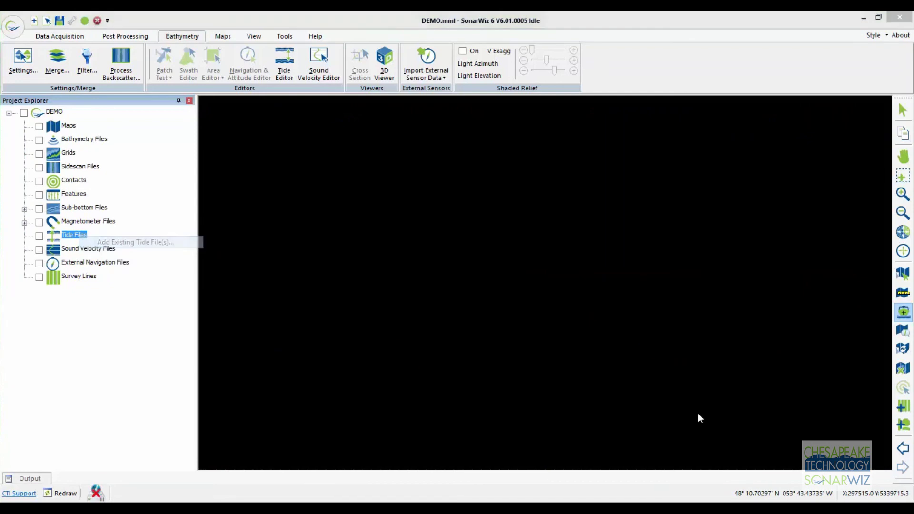
left_click(428, 205)
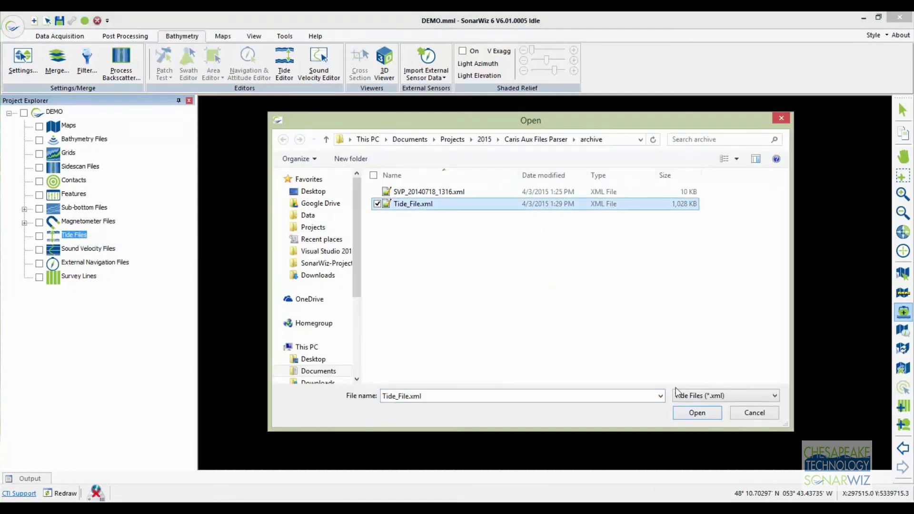
left_click(697, 413)
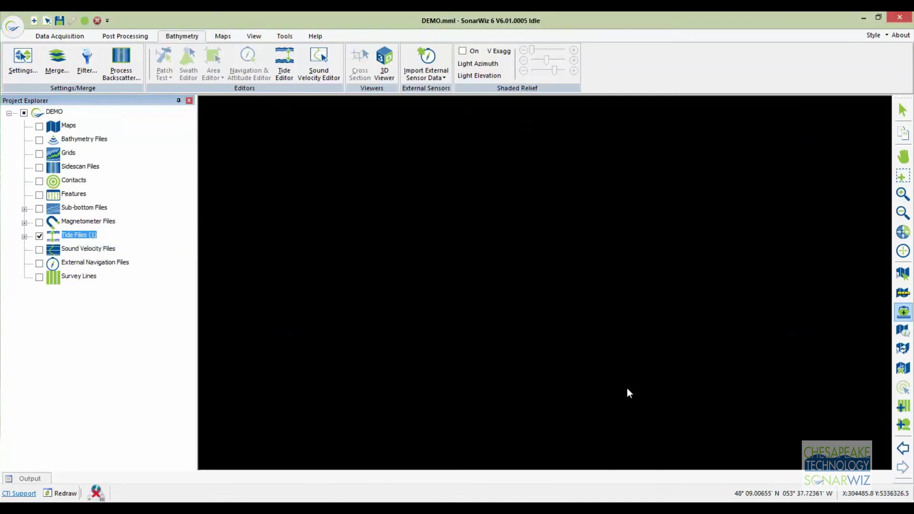
Choose SVP_20140718_1316.xml as an existing sound velocity file for the project
right_click(86, 251)
left_click(113, 259)
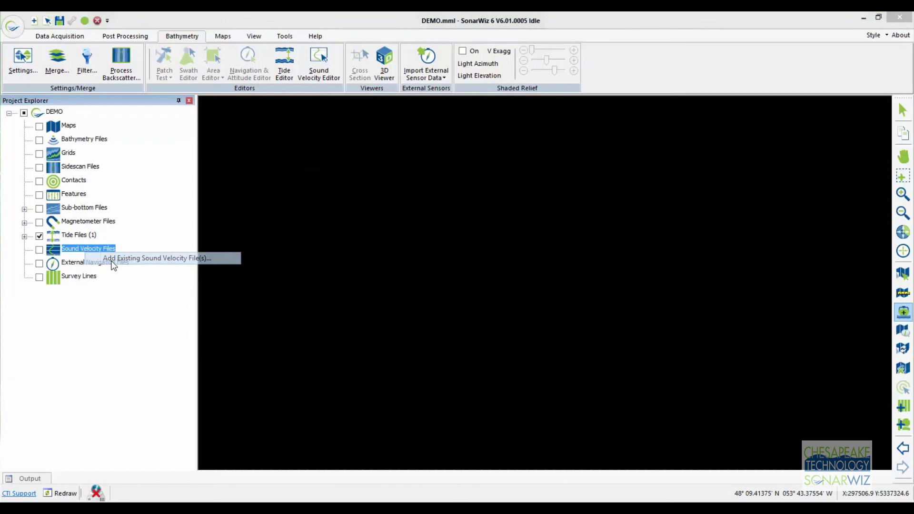
left_click(448, 192)
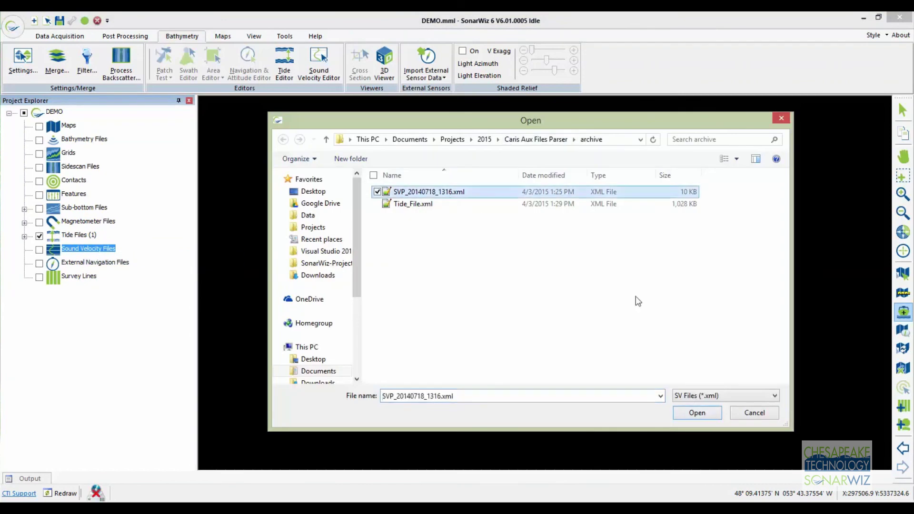